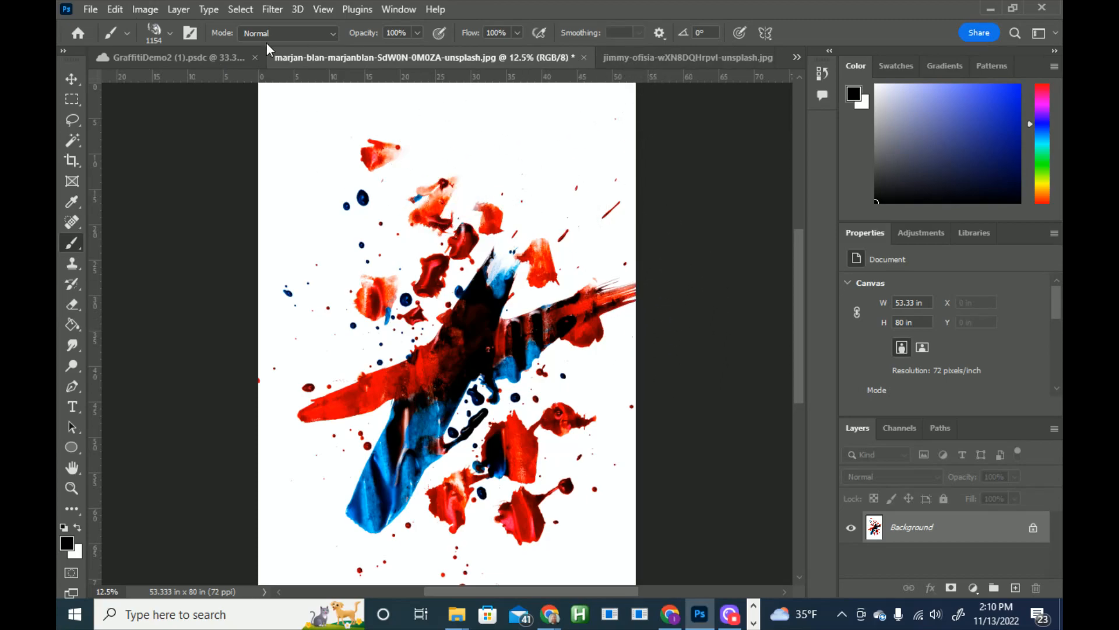
Step: Check the GraffitiDemo2 composite and the other open photo, and unlock the Background layer of the paint splatter image
click(183, 54)
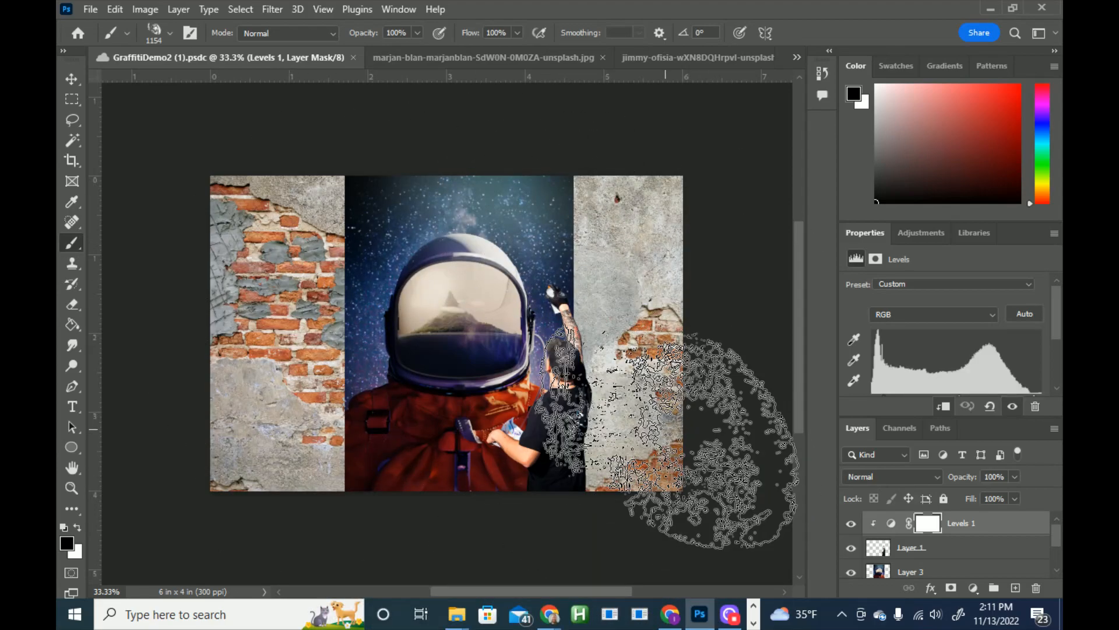
click(501, 58)
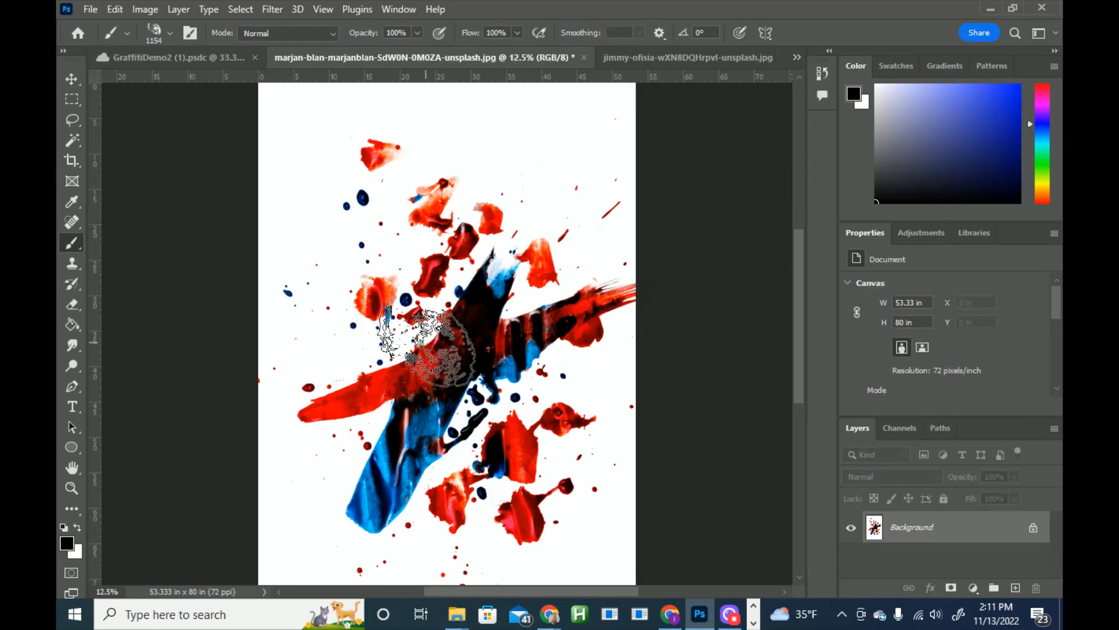
click(669, 59)
click(428, 57)
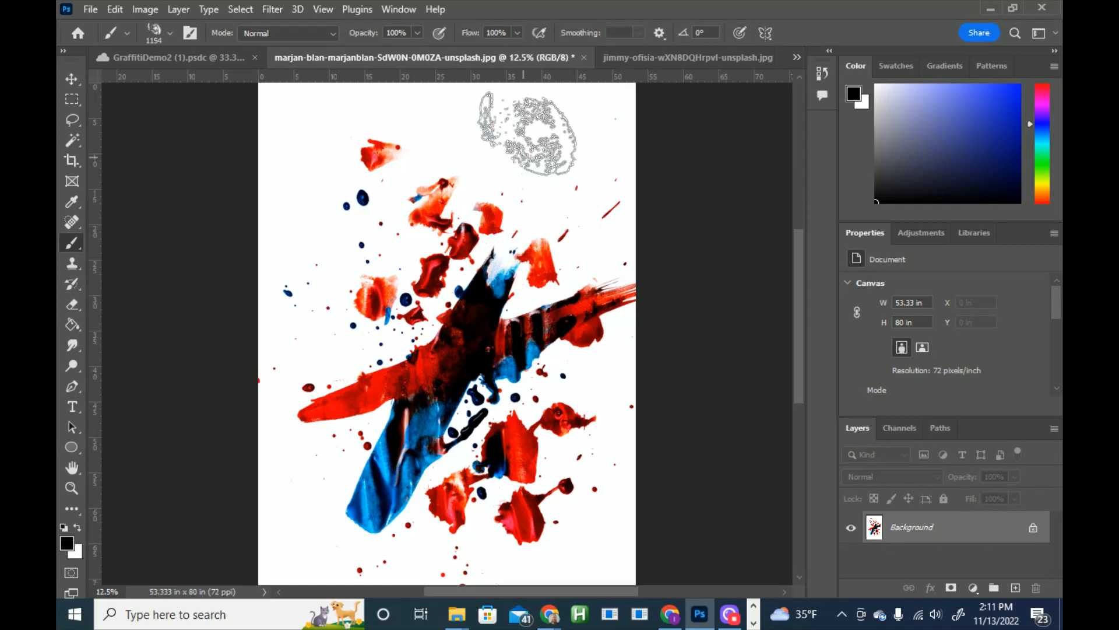
click(1033, 529)
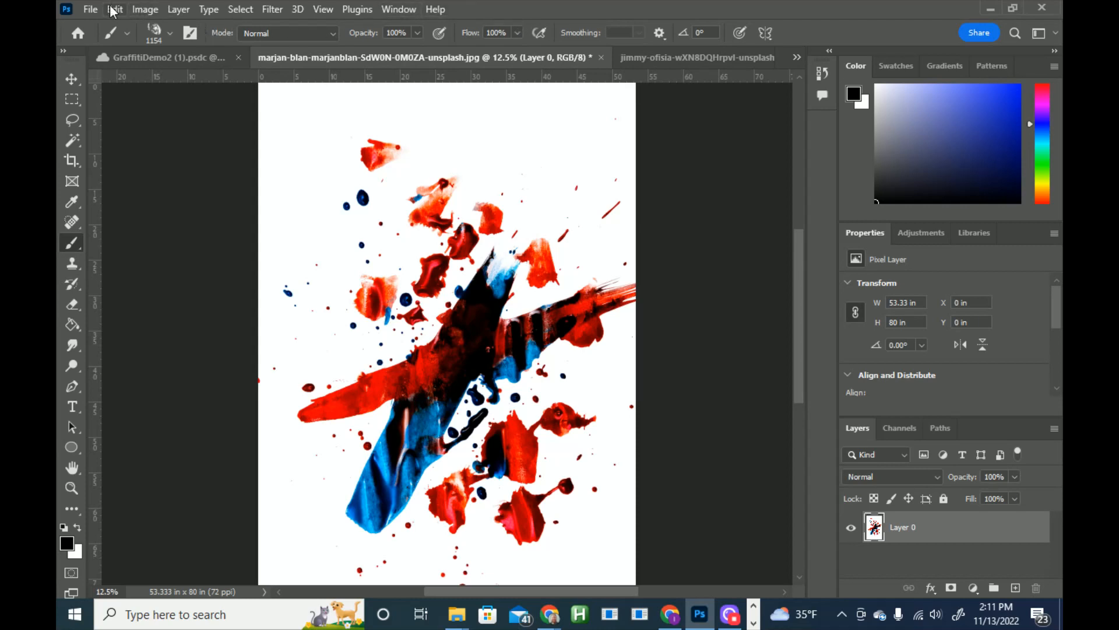
Step: Open the paint splatter's image size settings and view its dimensions in inches and pixels, ending with pixels
click(144, 11)
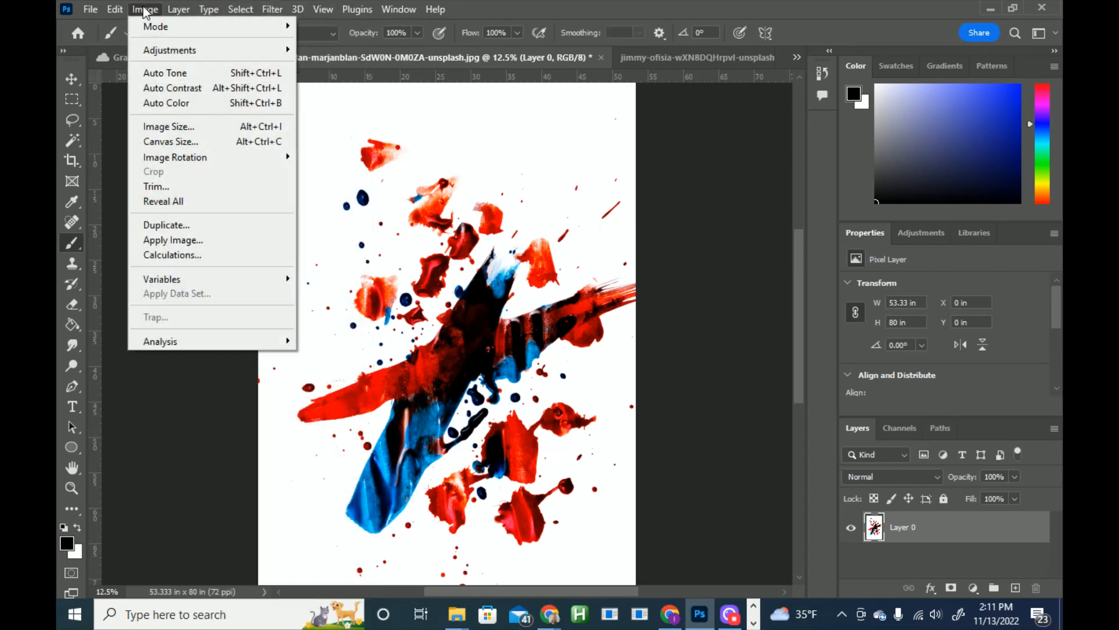
click(161, 127)
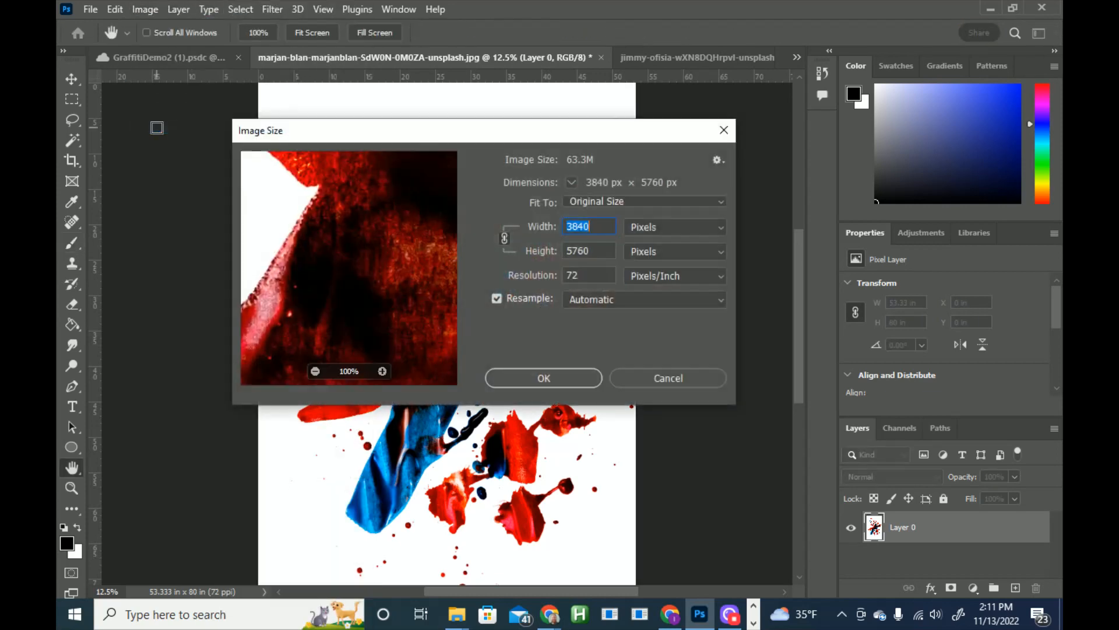
click(595, 251)
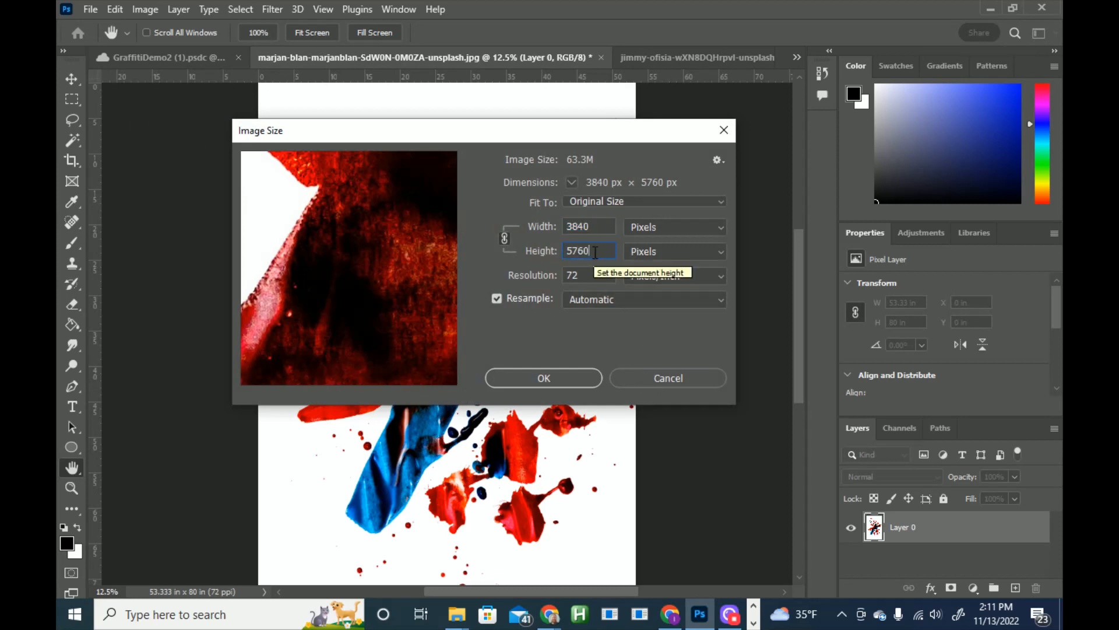
click(647, 227)
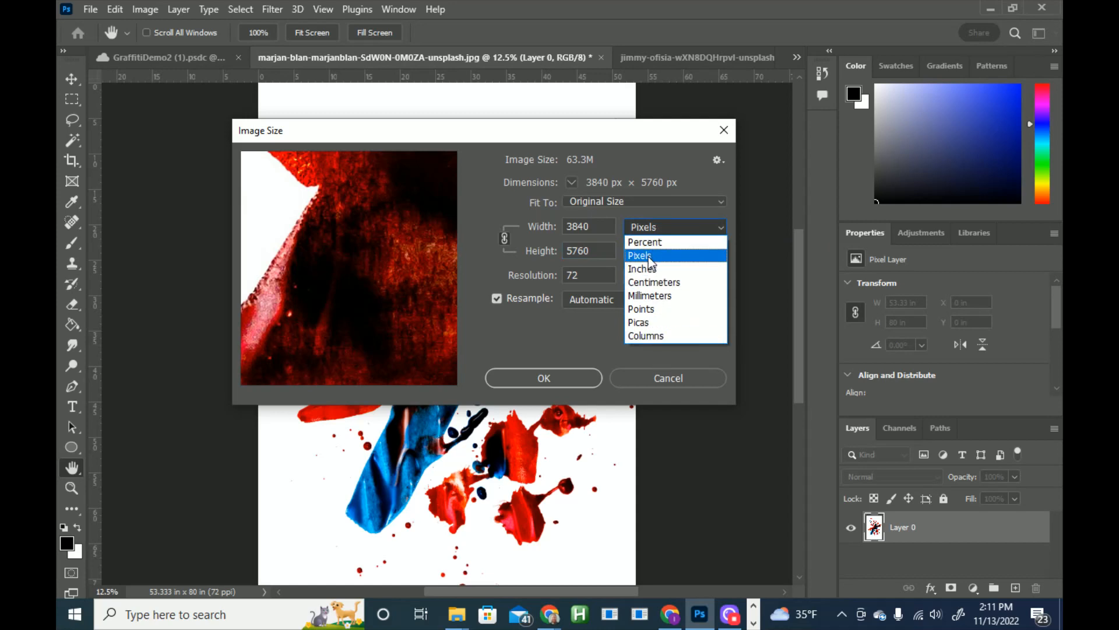
click(649, 257)
click(665, 227)
click(658, 267)
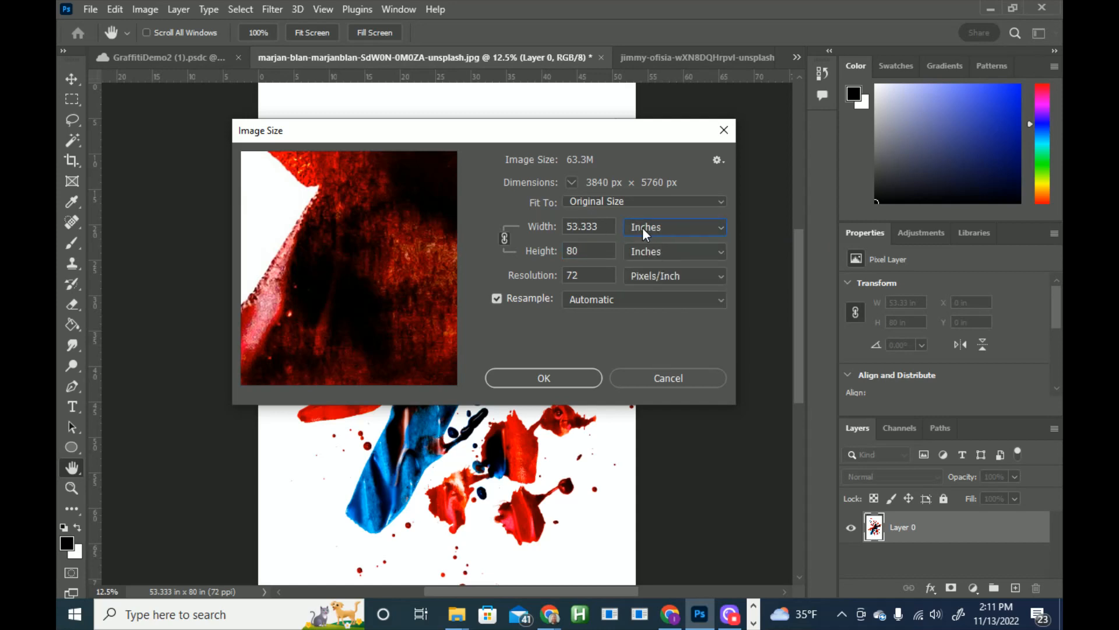
click(661, 226)
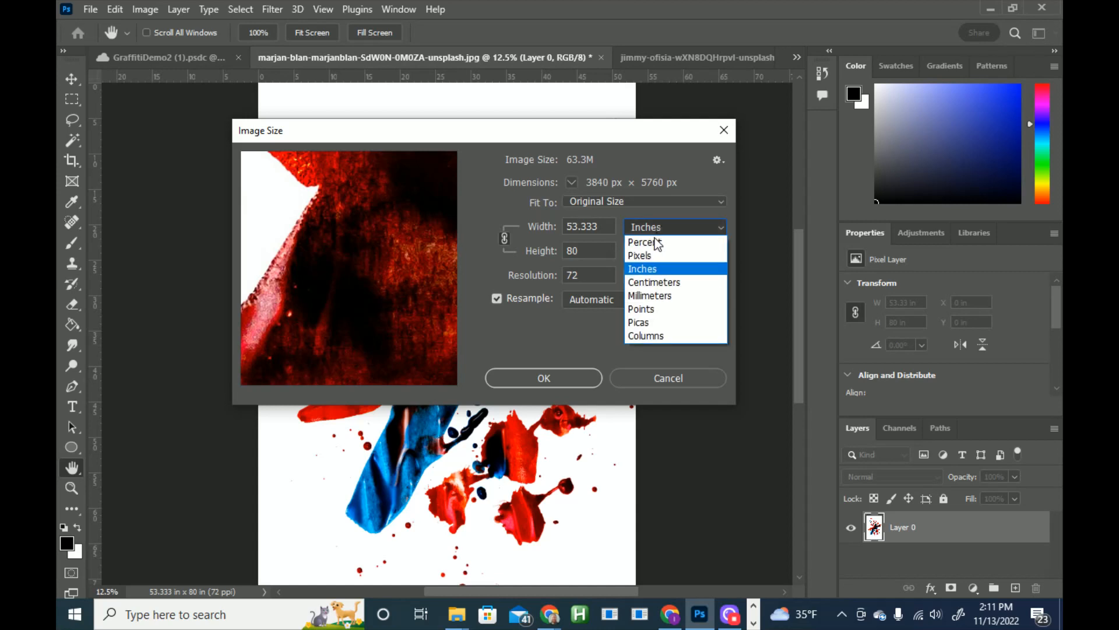
click(645, 255)
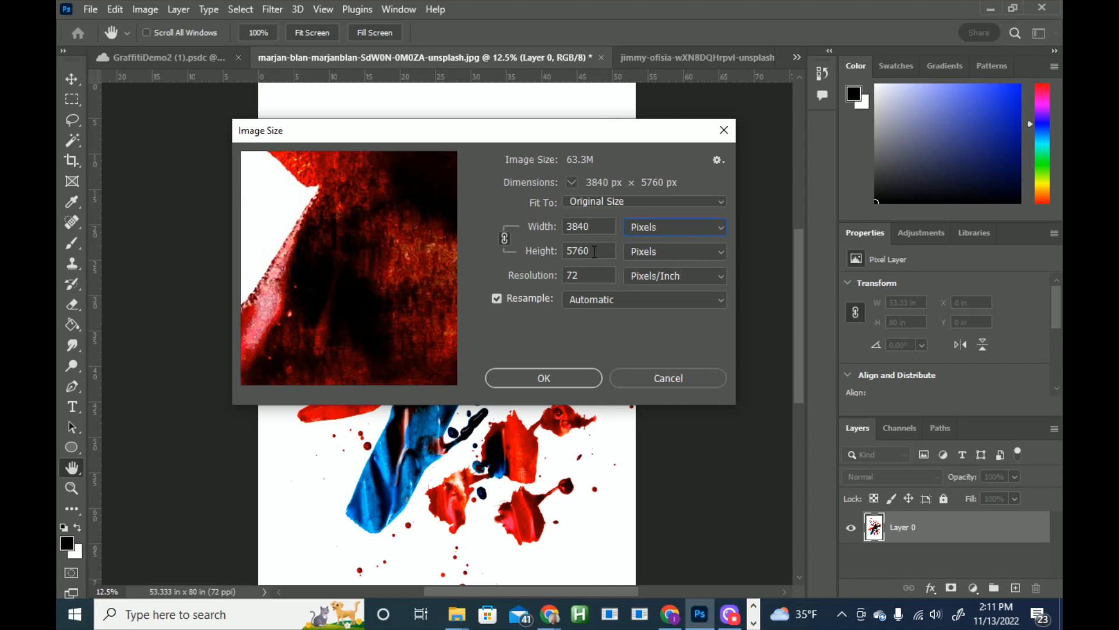
Step: Resize the image to a height of 2500 pixels with width and height kept proportional
drag(598, 252, 521, 255)
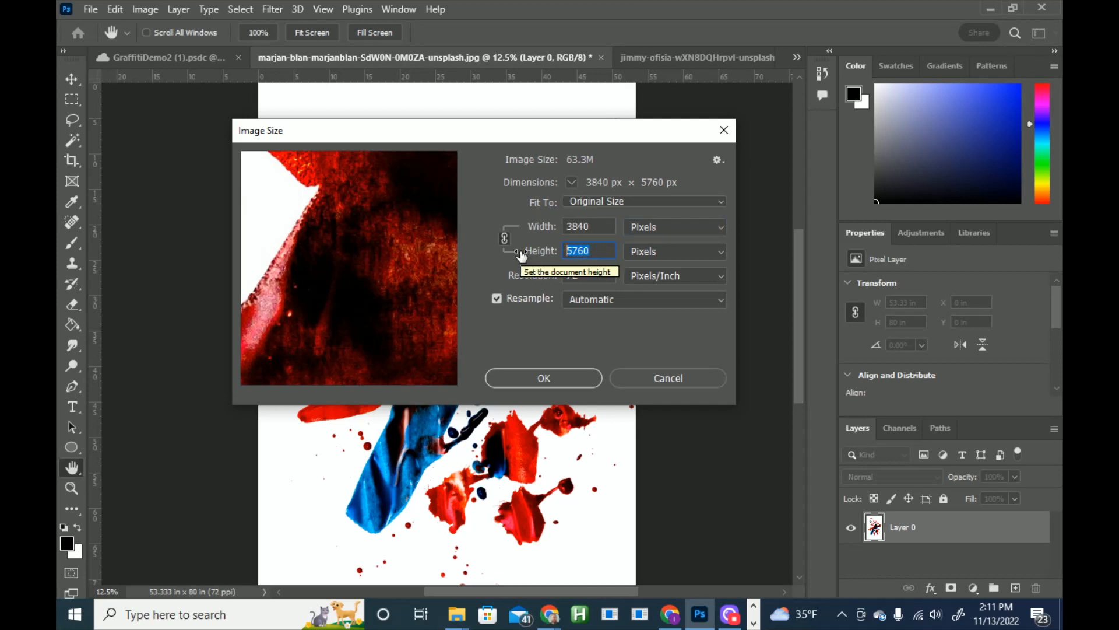
text(2500)
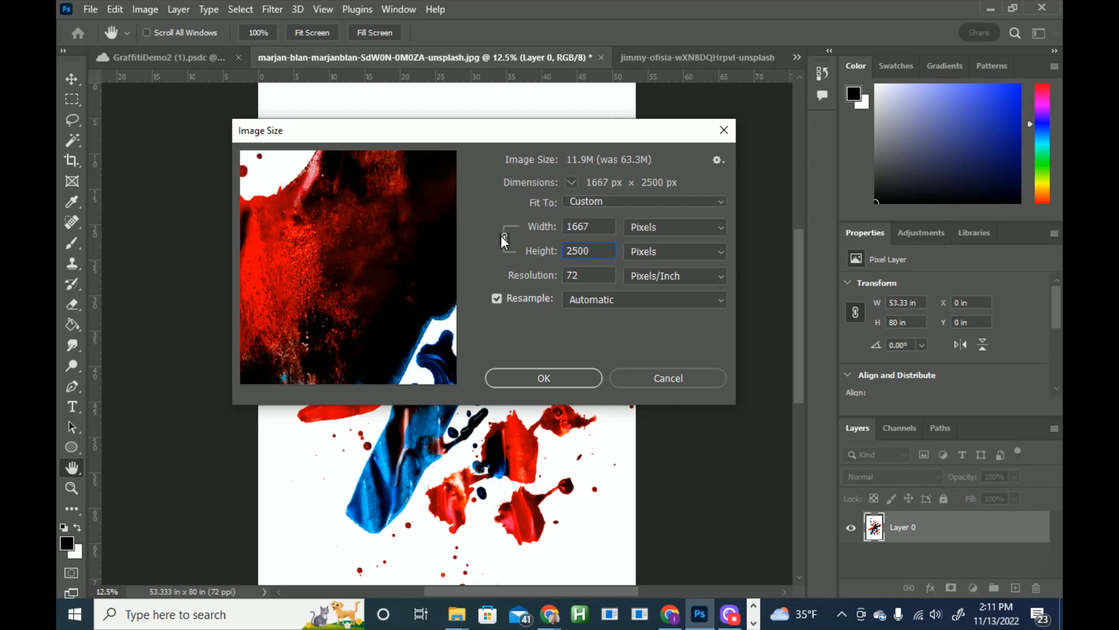
double_click(565, 226)
click(591, 252)
click(544, 377)
key(b)
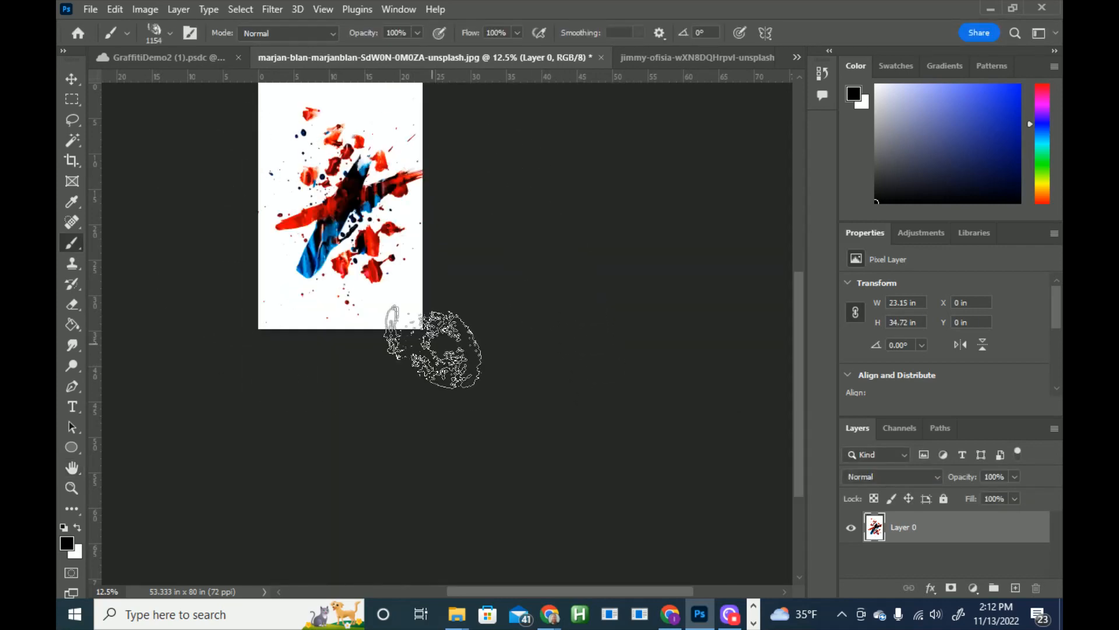
Step: Select the white background around the paint splatter with the Magic Wand, delete it and clear the selection
scroll(432, 348, up, 3)
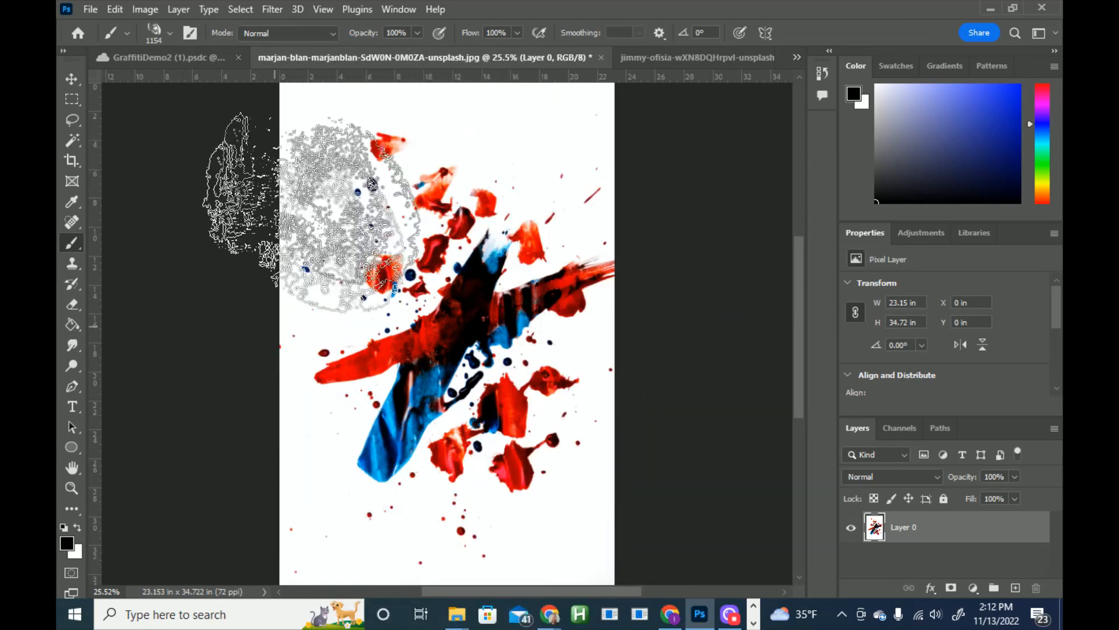
click(71, 139)
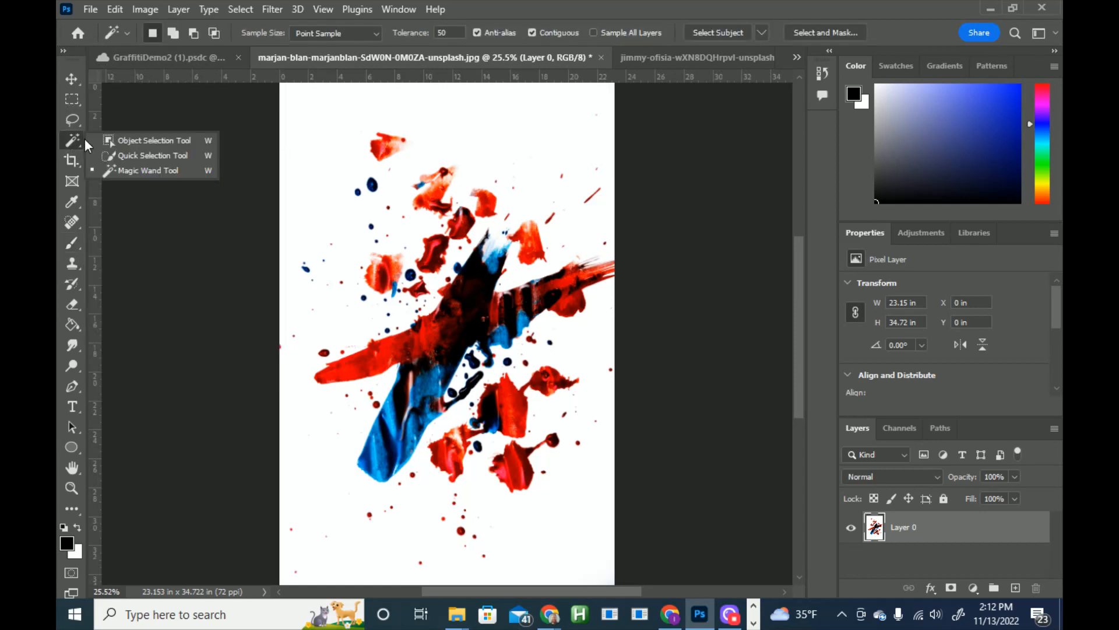
click(132, 171)
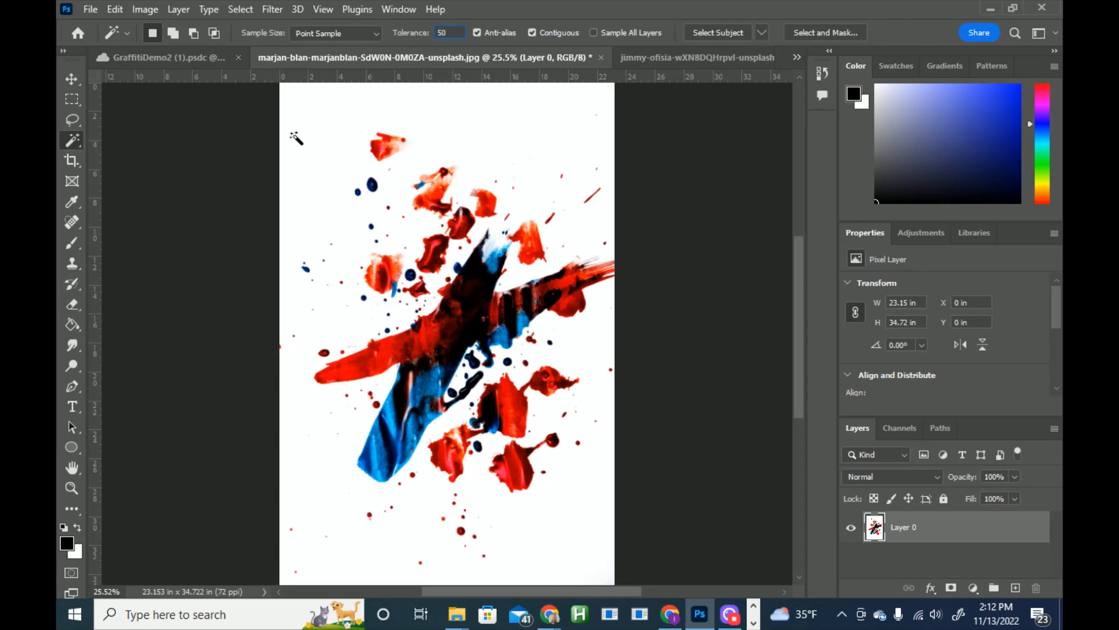
click(318, 176)
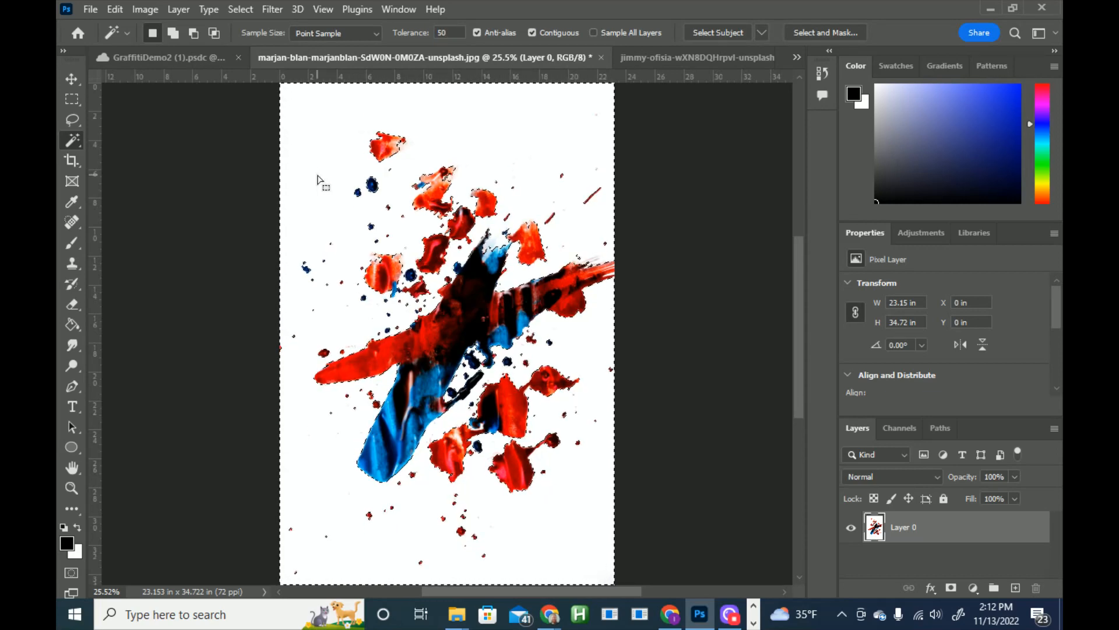
key(Delete)
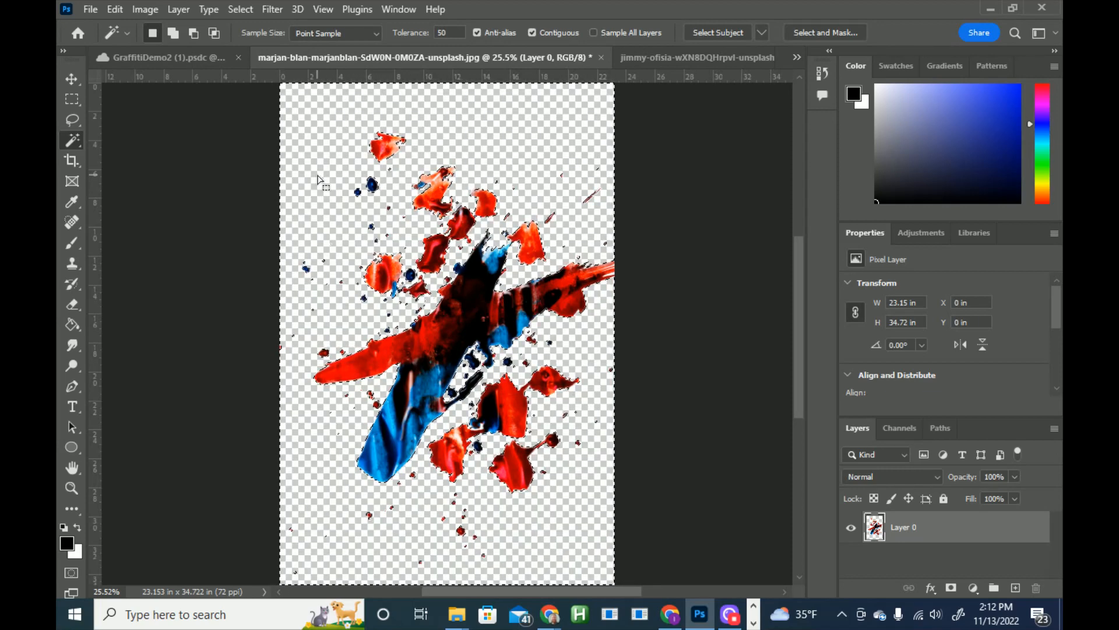
key(ctrl+x)
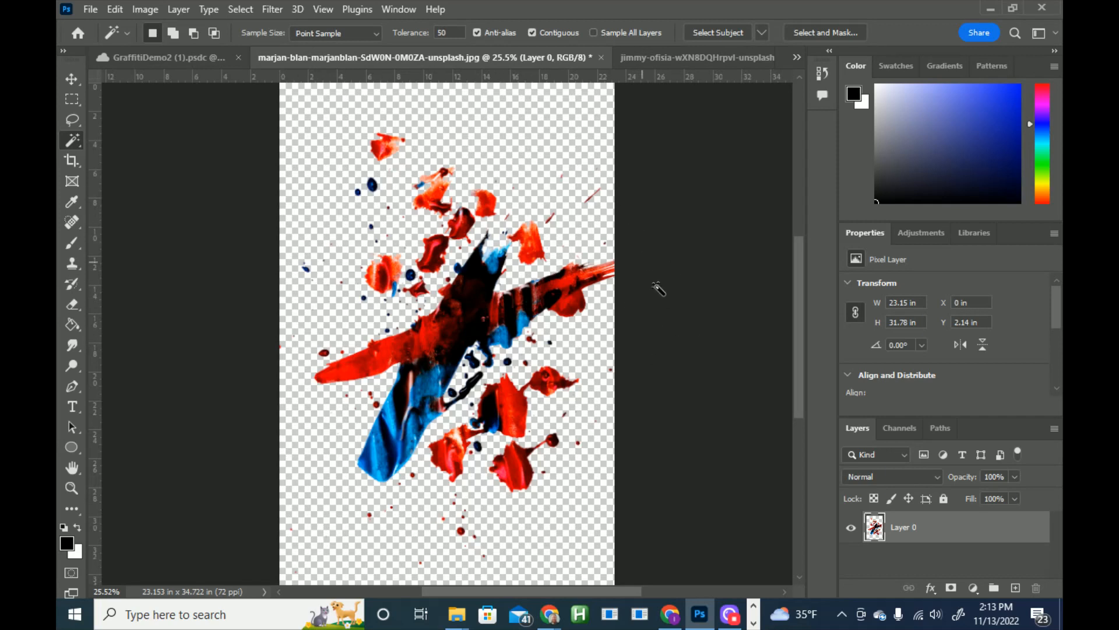
Step: Try a Black & White adjustment with a Levels adjustment above it, raising the shadow input level to 34
click(923, 232)
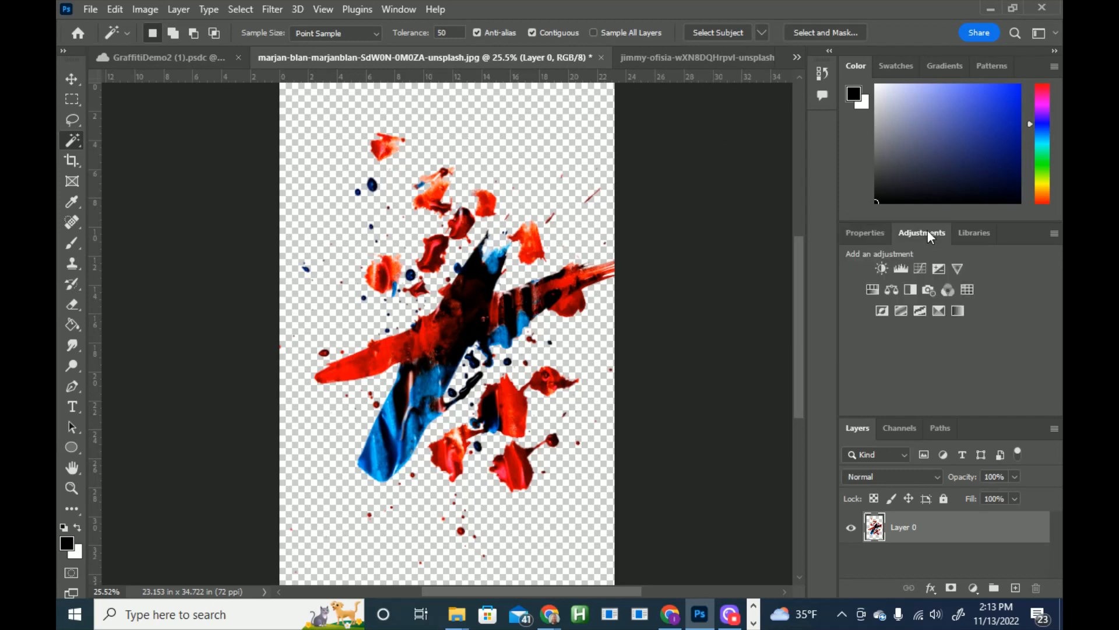
click(910, 289)
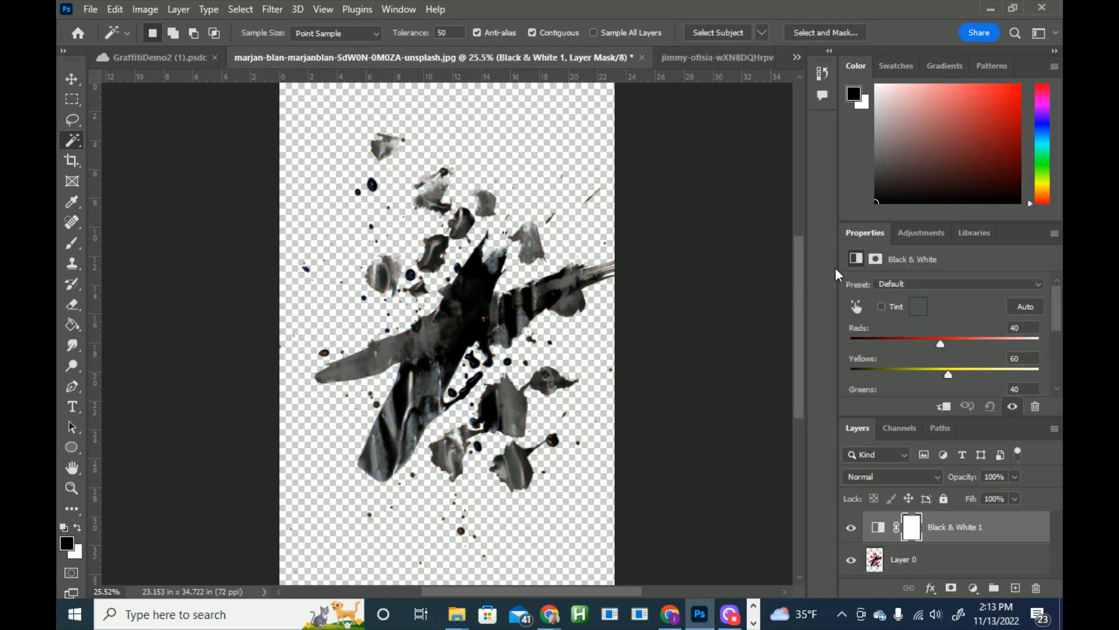
click(921, 231)
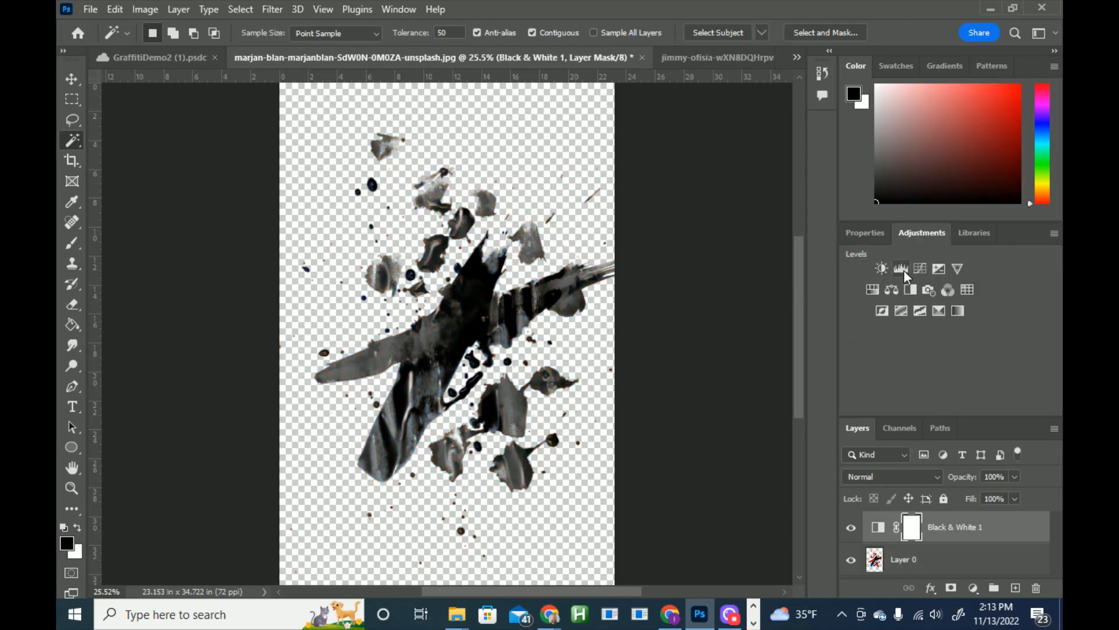
click(903, 269)
scroll(1035, 339, down, 2)
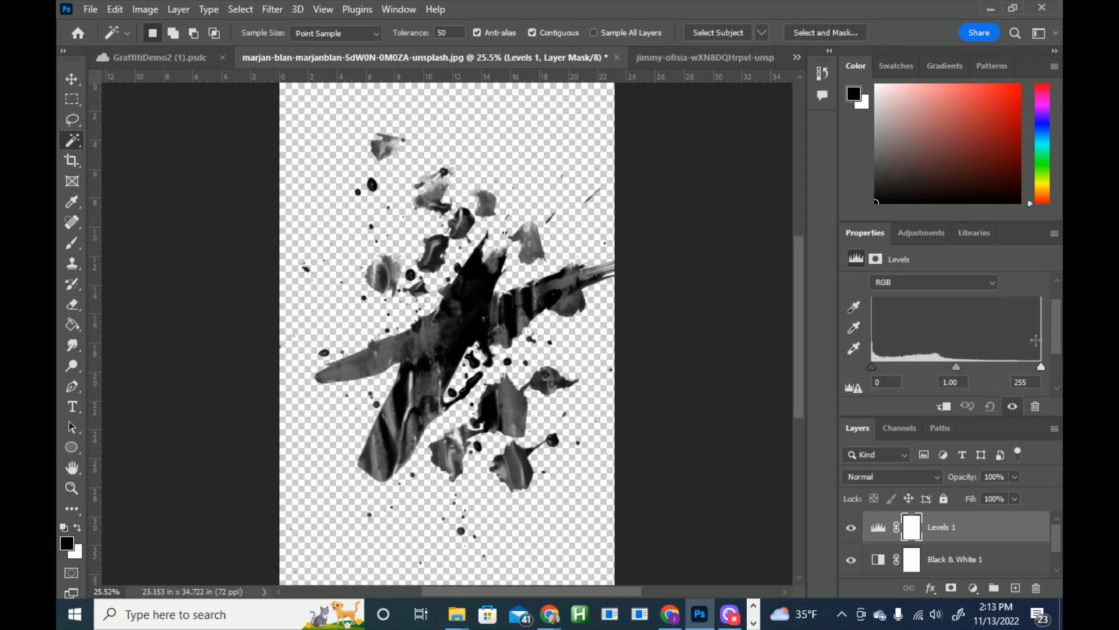
drag(873, 368, 894, 367)
mouse_move(1041, 366)
mouse_down()
mouse_move(1009, 368)
mouse_move(1050, 368)
mouse_up()
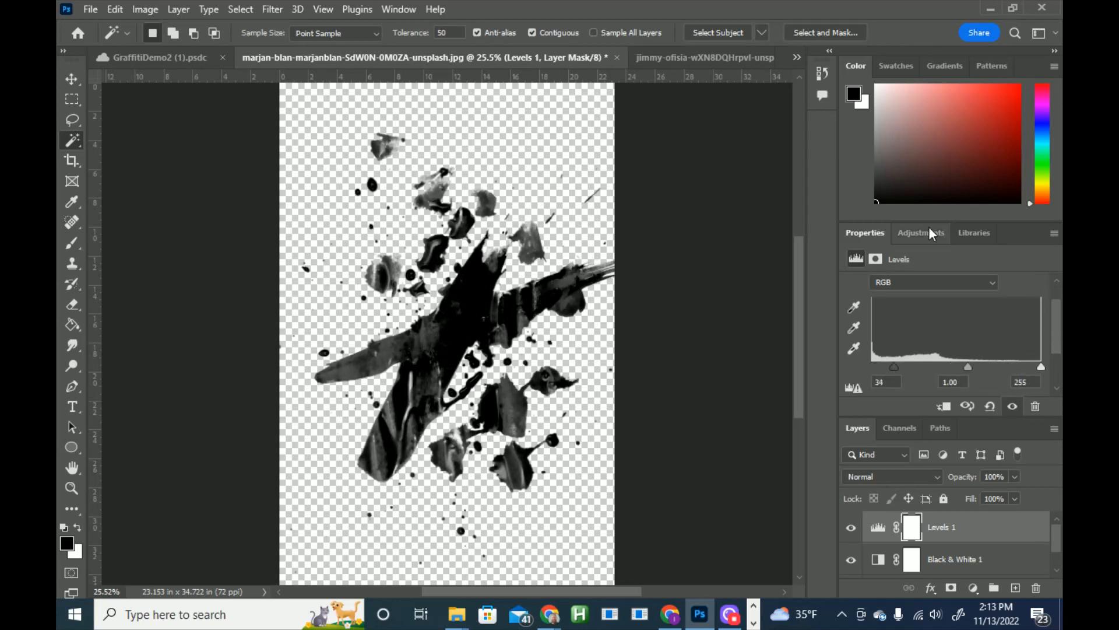
Step: Undo the Levels and Black & White adjustments on the paint splatter
key(ctrl+z)
key(ctrl+z)
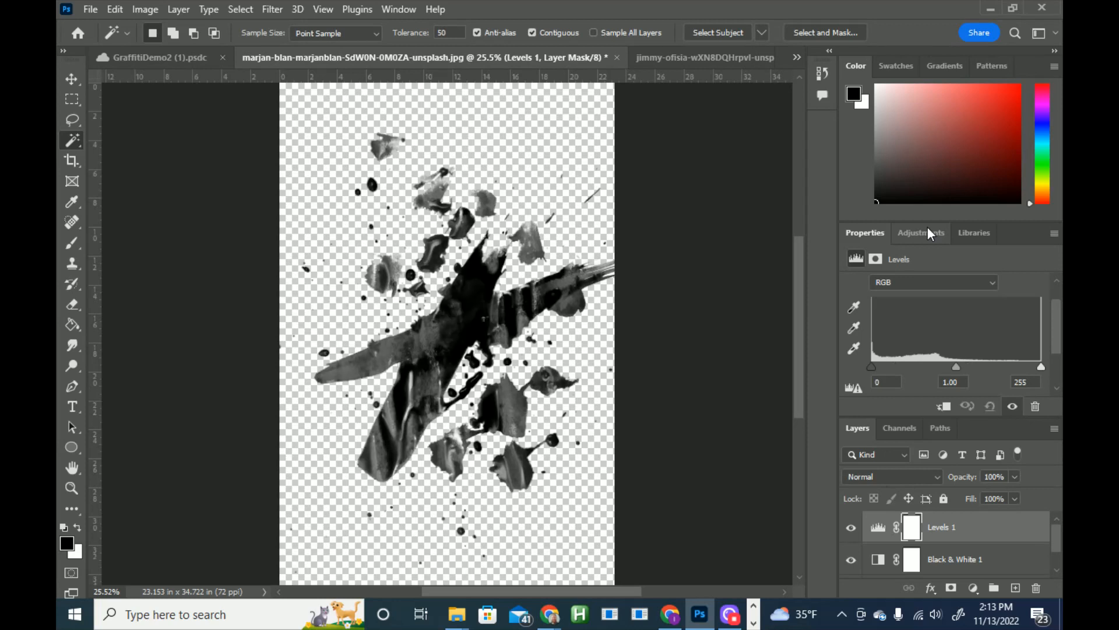
key(ctrl+z)
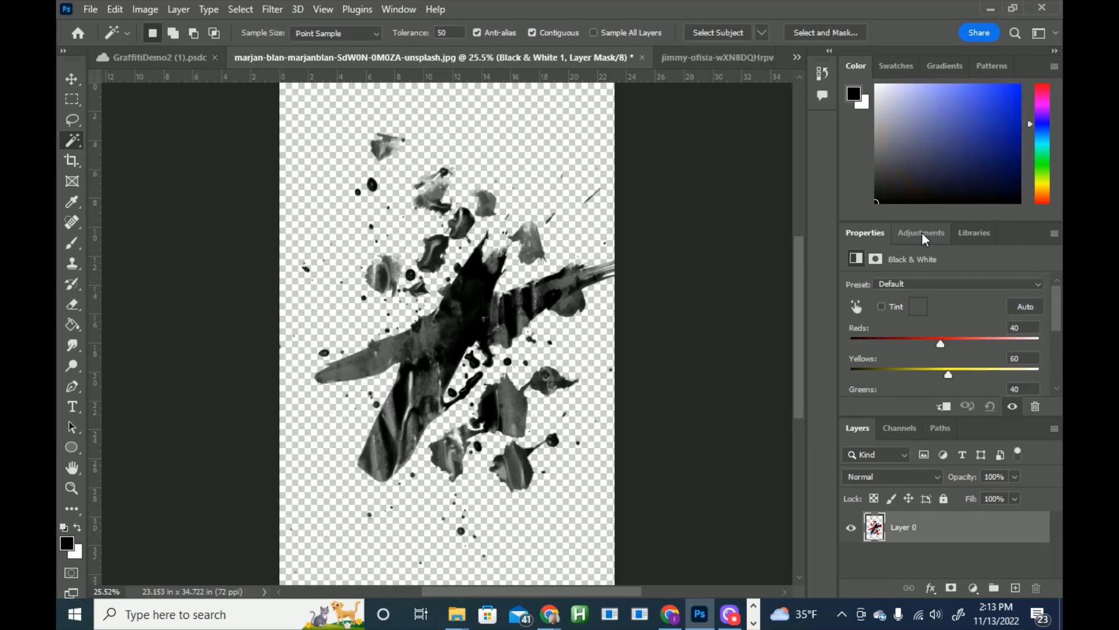
Step: Open the Filter Gallery for the paint splatter layer, try the Graphic Pen and Plaster sketch filters, and choose Torn Edges
click(272, 11)
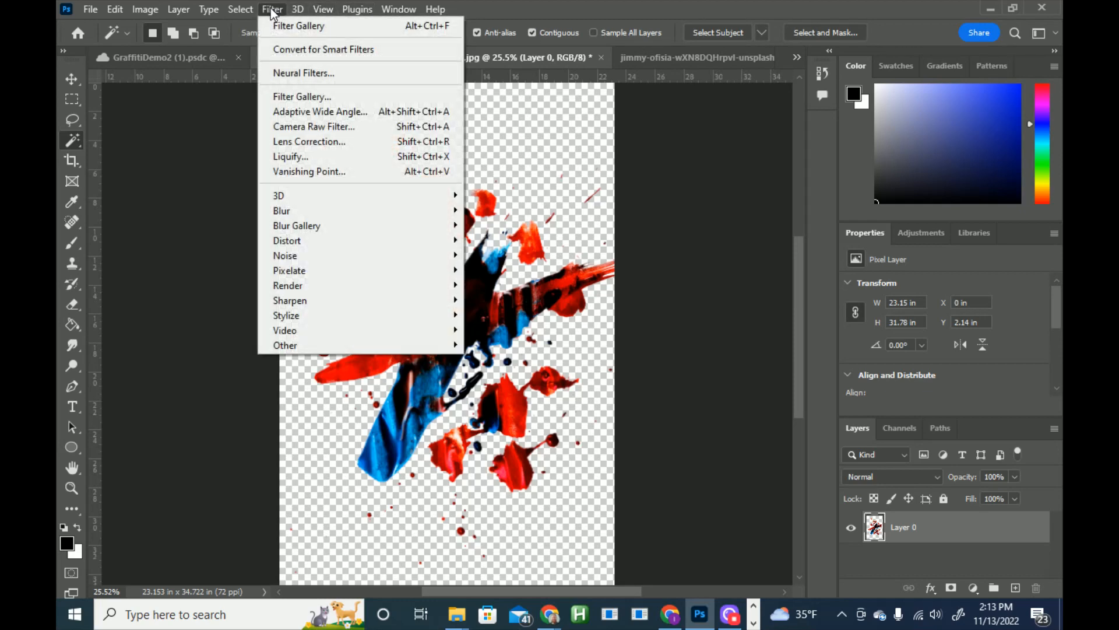
click(303, 98)
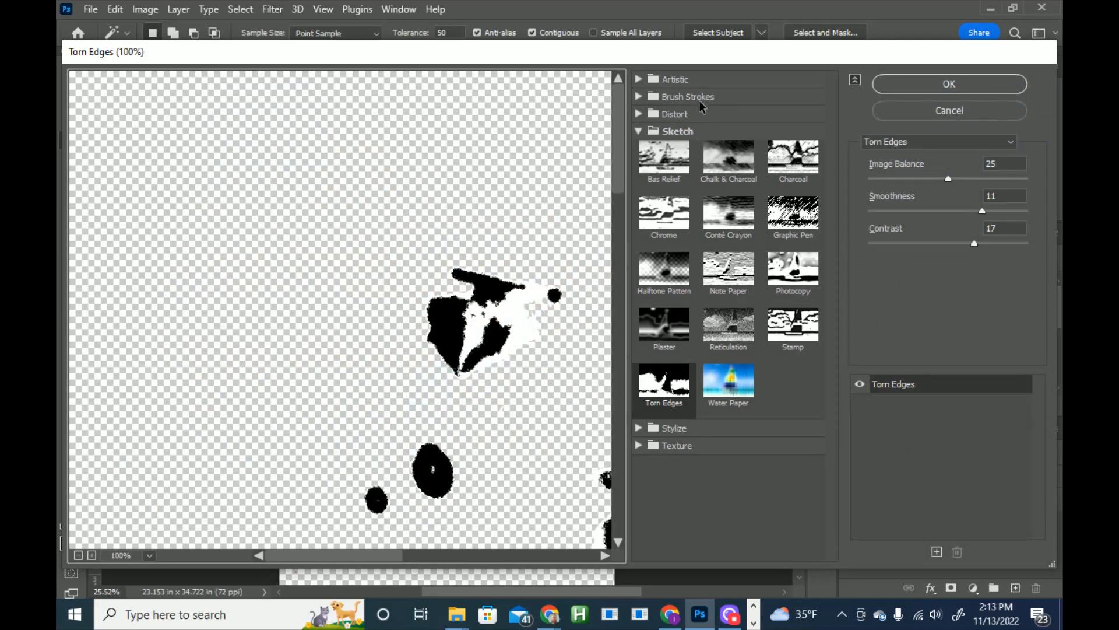
click(639, 132)
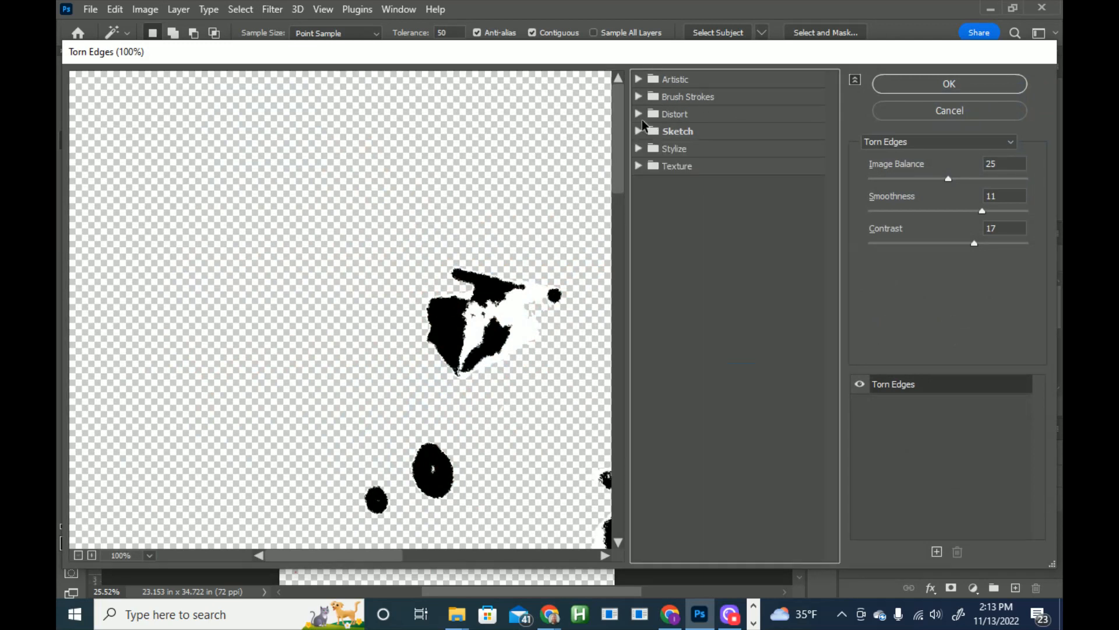
click(639, 79)
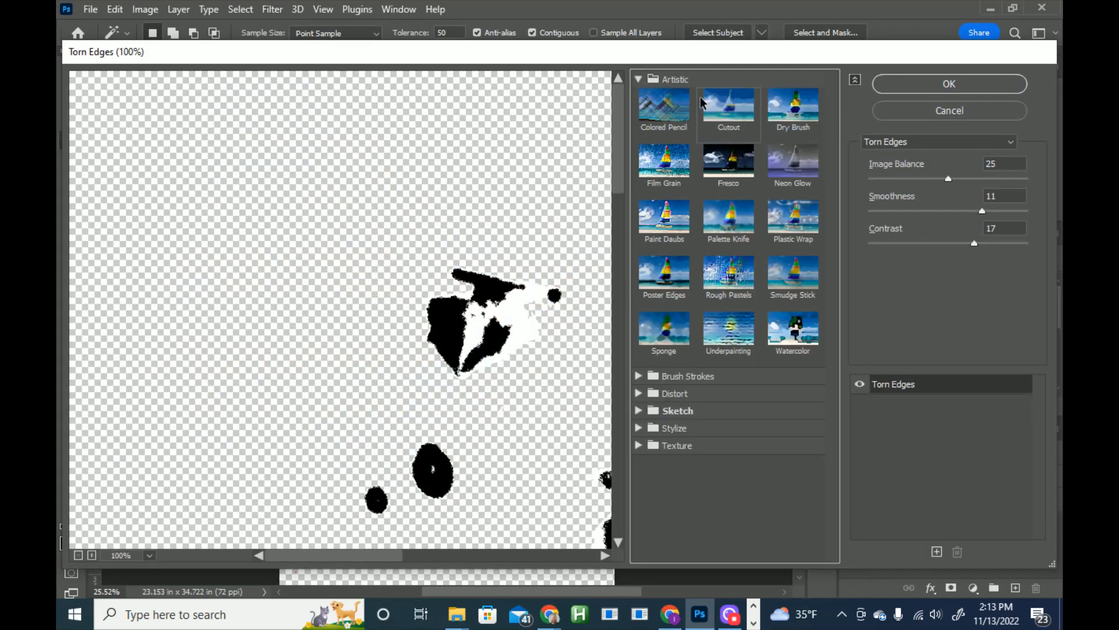
click(639, 80)
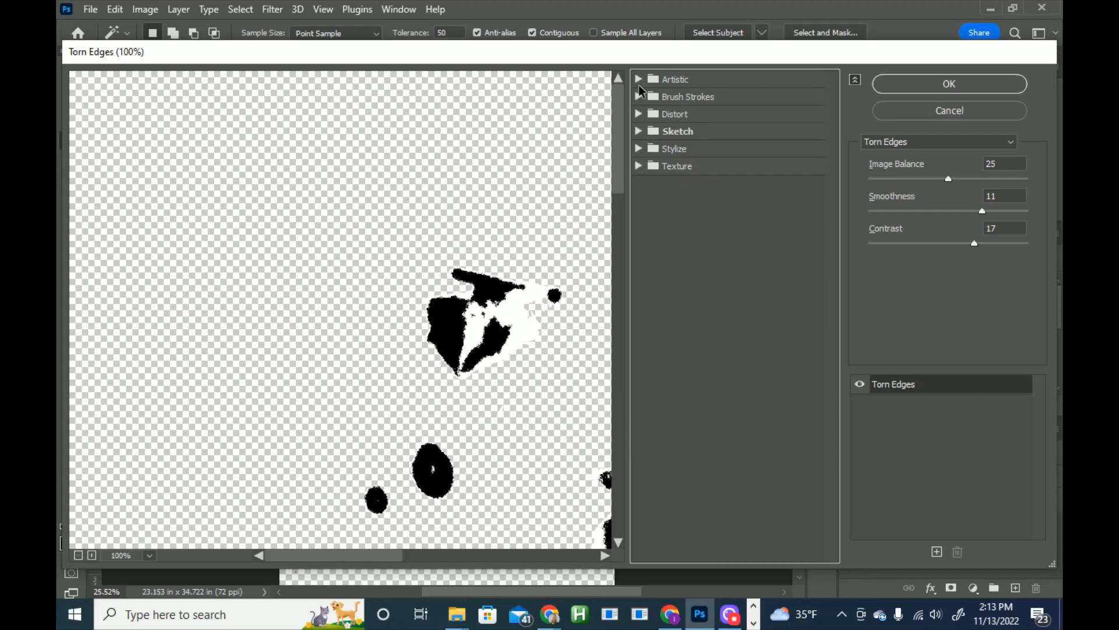
click(638, 133)
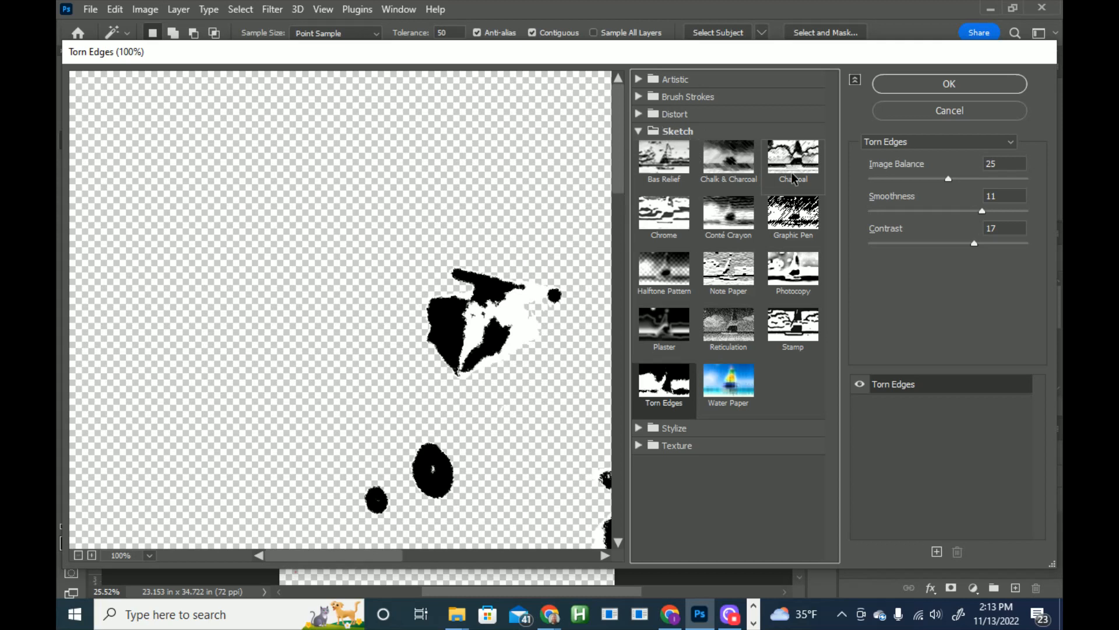
click(801, 225)
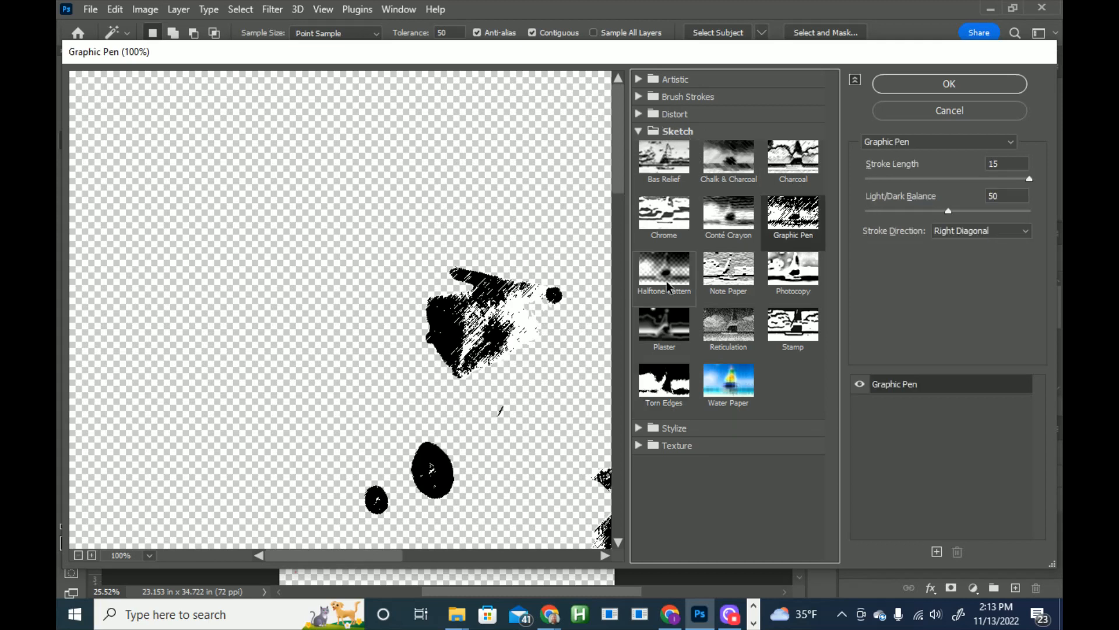
click(666, 332)
click(672, 388)
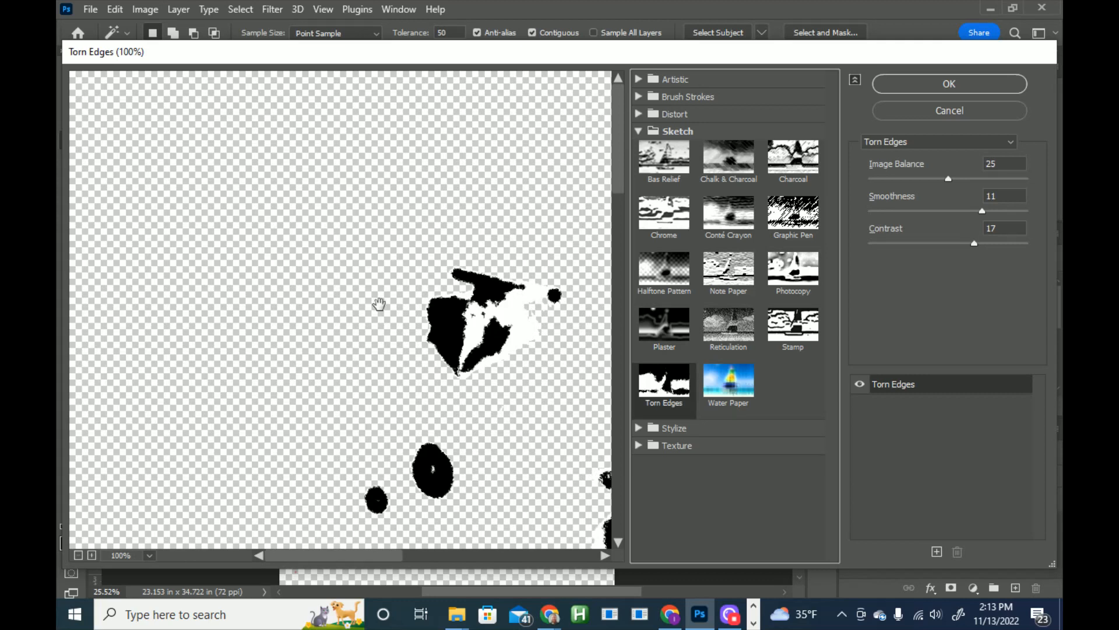
Step: Preview the Stamp sketch filter, return to Torn Edges, raise its Image Balance and apply it to the paint splatter
click(803, 327)
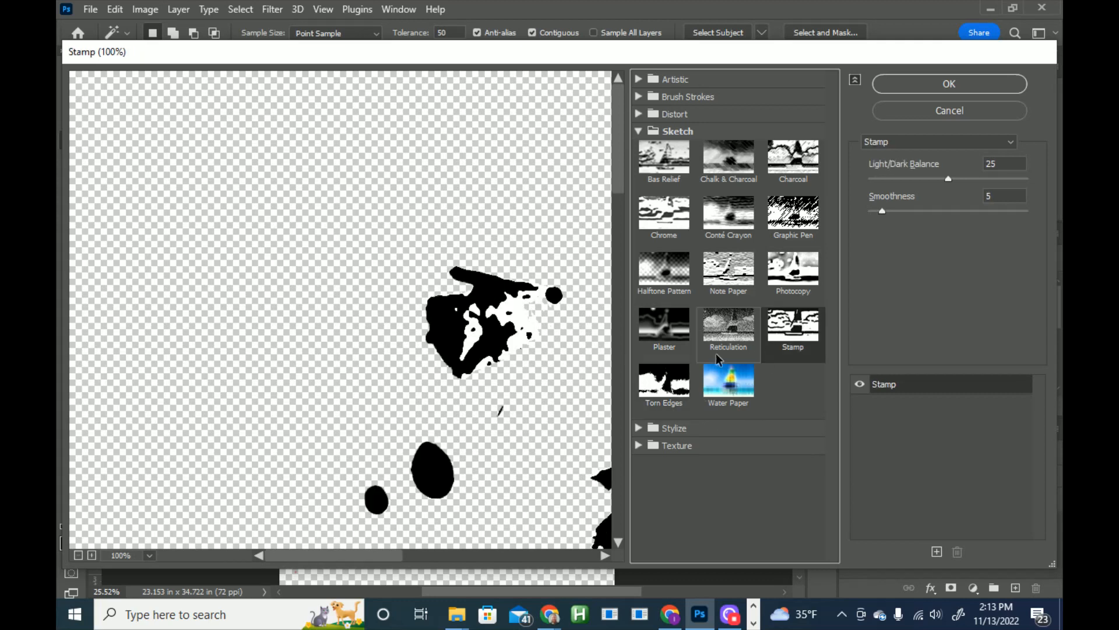
click(688, 388)
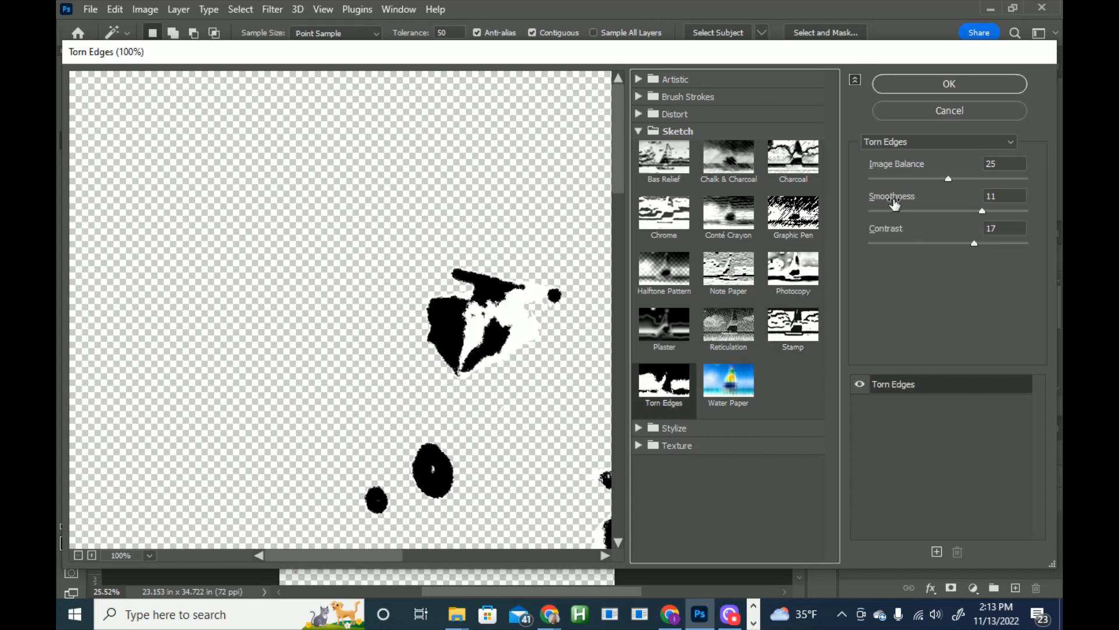
drag(949, 179, 980, 177)
click(949, 85)
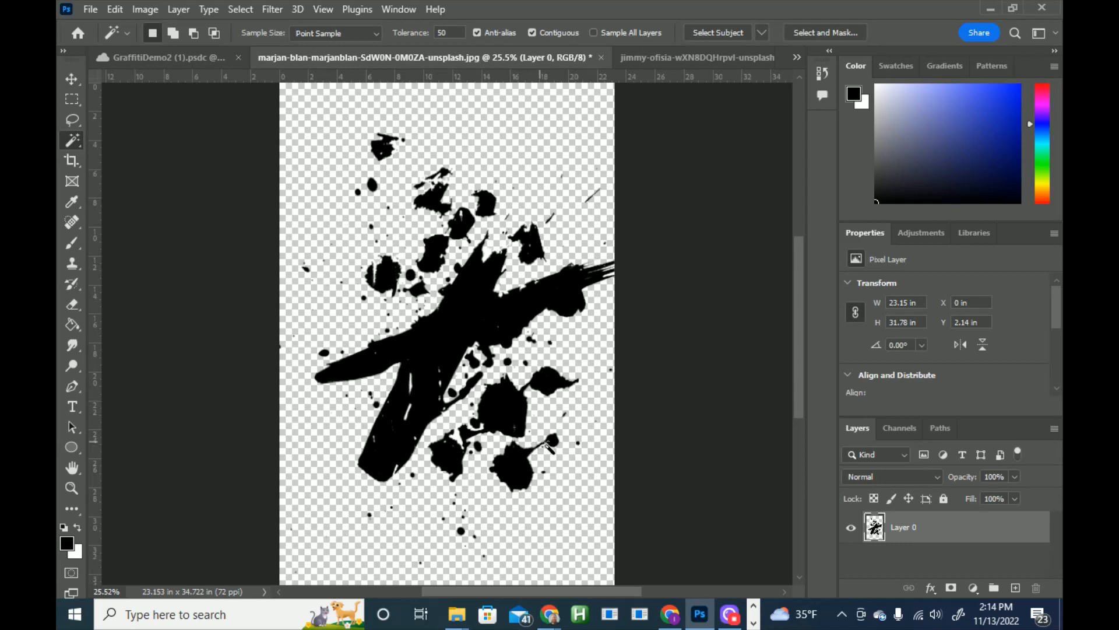
Step: Define a brush preset from the black paint splatter and name it Splatter1
click(144, 9)
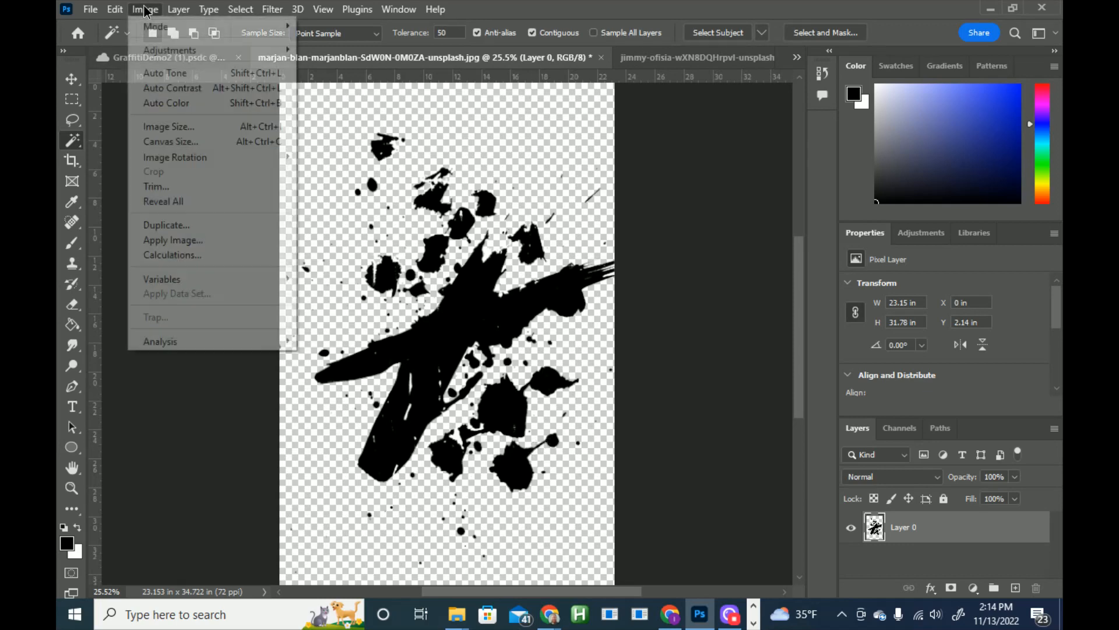
mouse_move(122, 7)
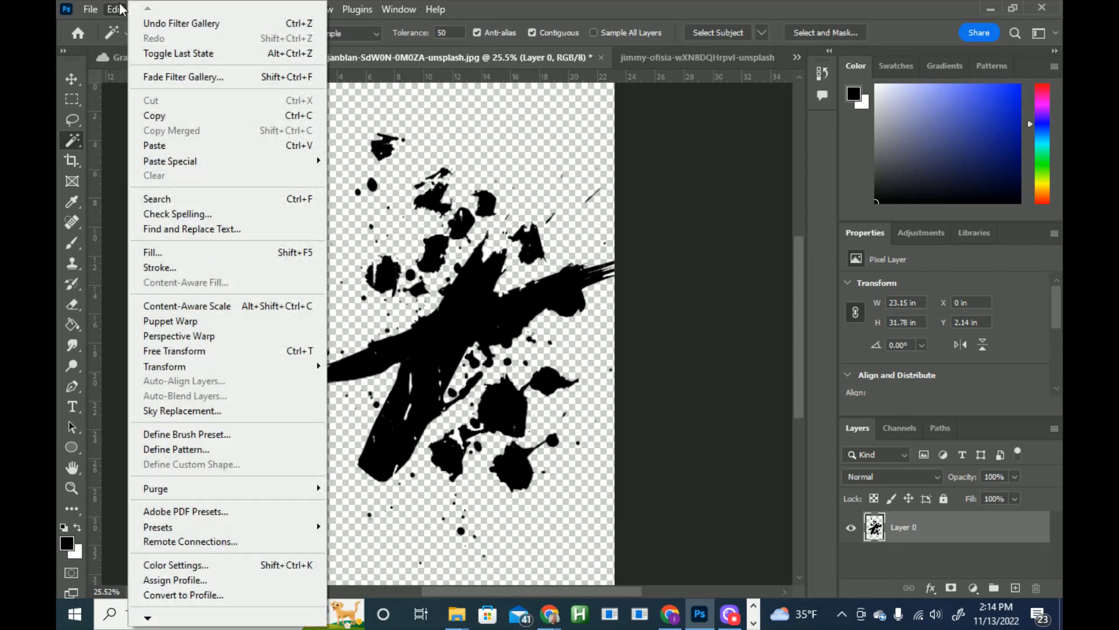
click(205, 436)
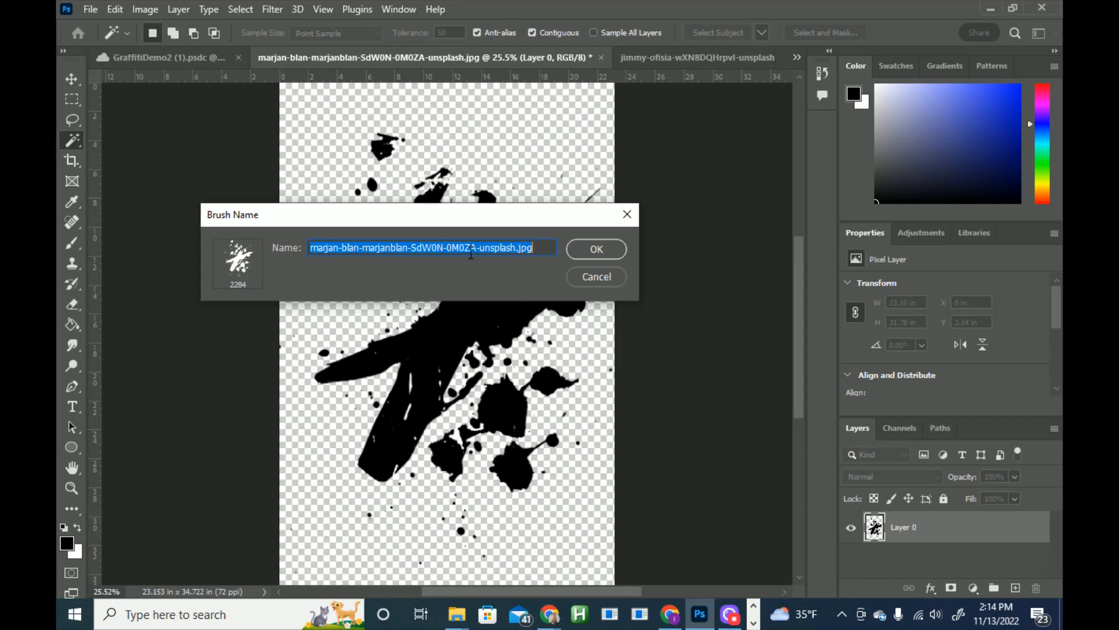
text(Splatter1)
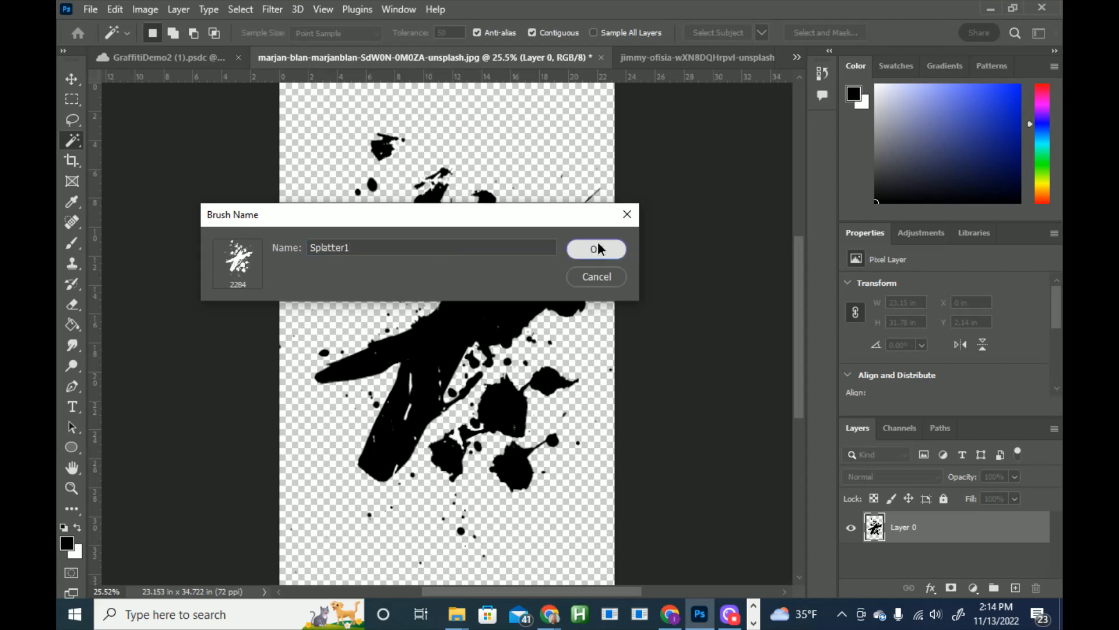
click(598, 249)
Step: Test the Splatter1 brush by stamping it in black at several spots across the splatter canvas
click(340, 291)
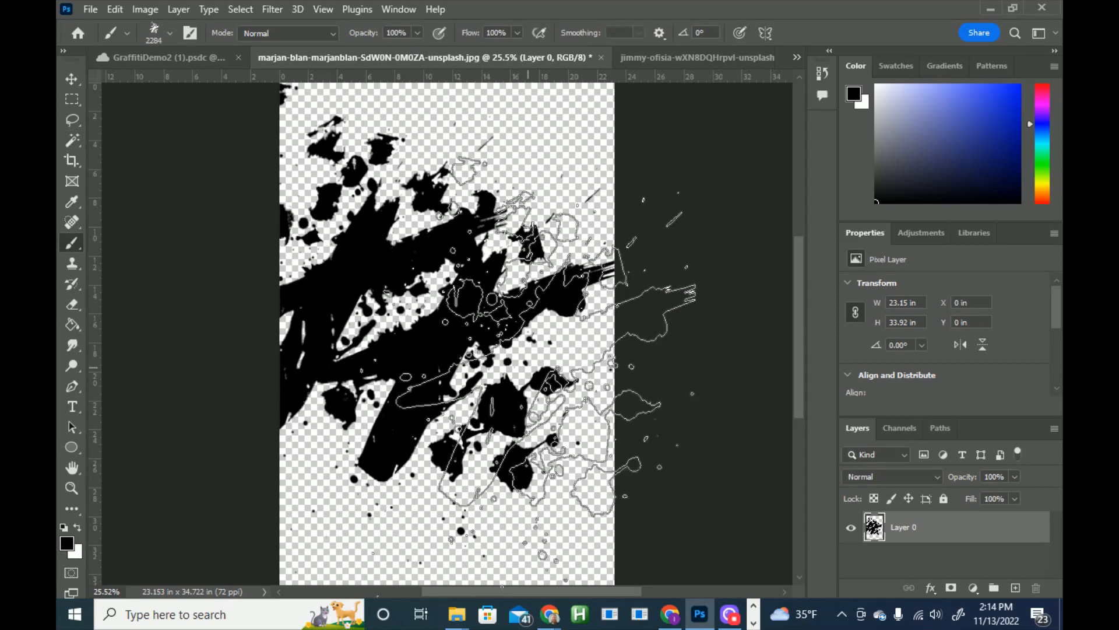
click(529, 367)
click(513, 239)
click(335, 453)
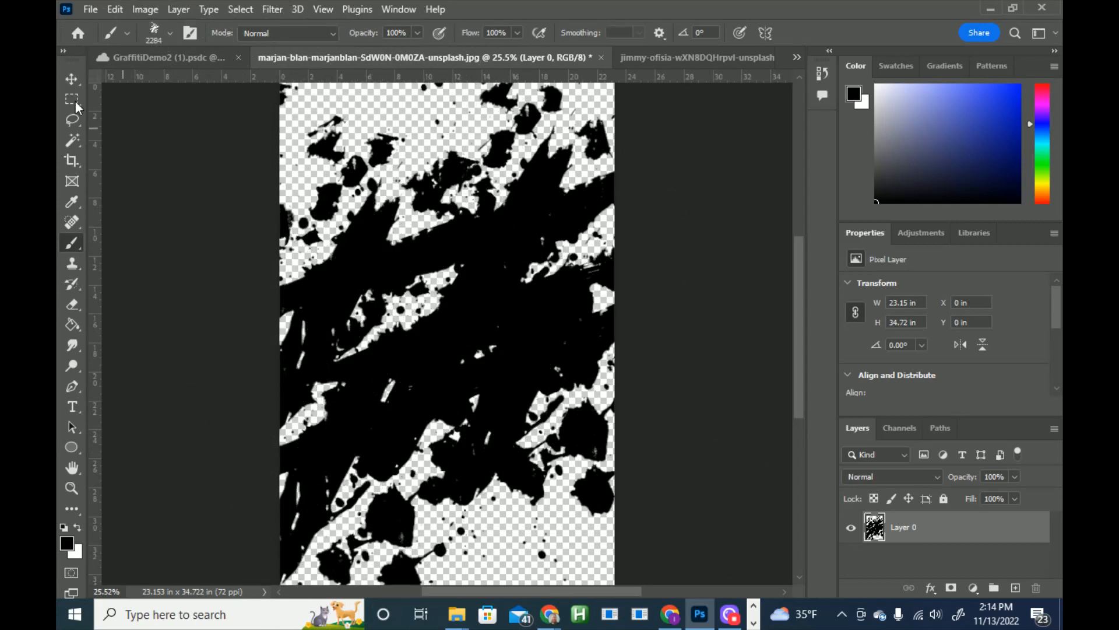
Step: Rotate the Splatter1 brush tip to 57° and stamp it twice over the middle of the canvas
click(170, 33)
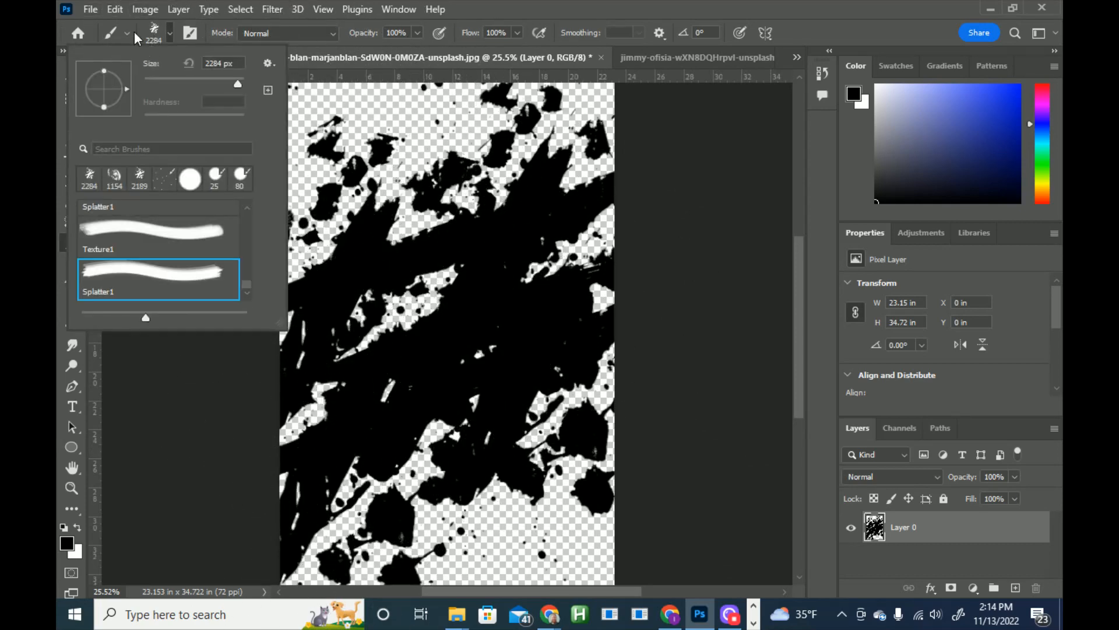
click(173, 33)
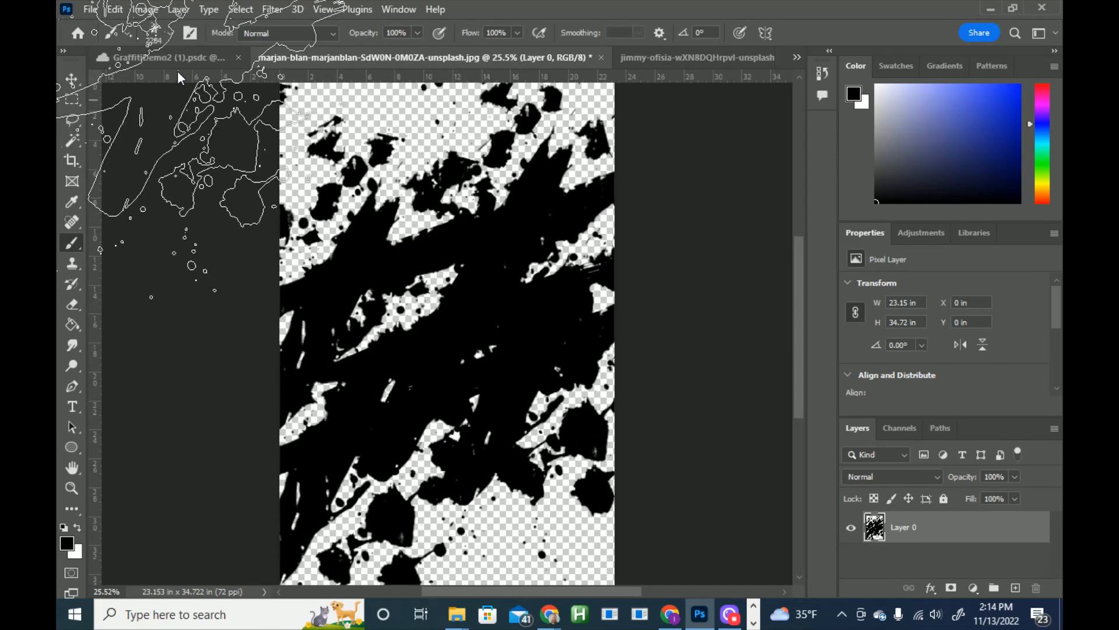
click(168, 36)
drag(125, 72, 119, 65)
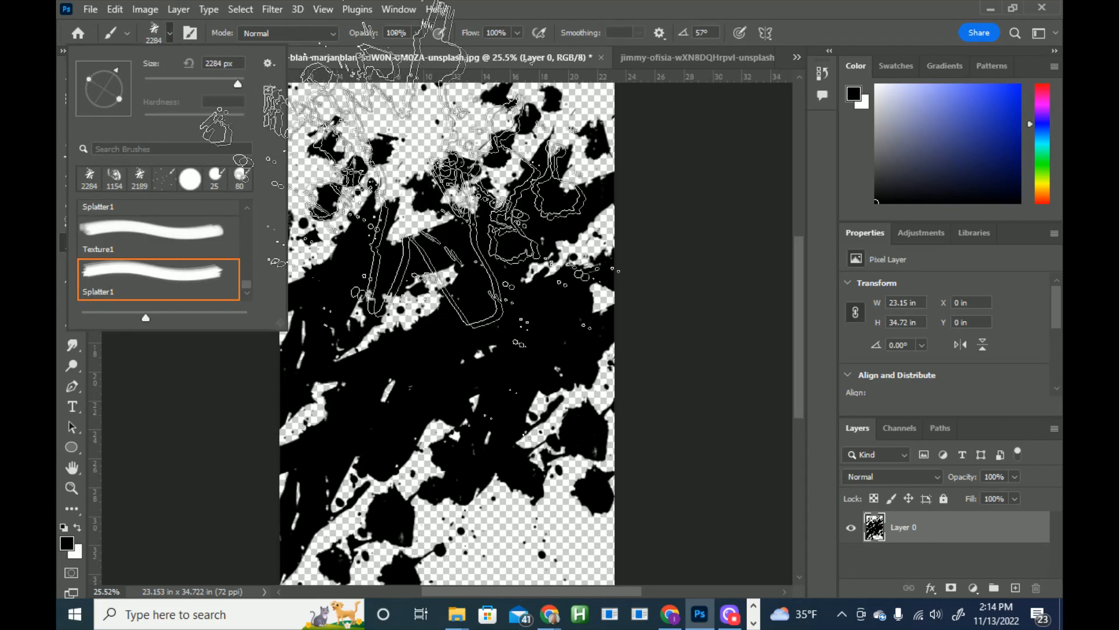
click(474, 229)
click(441, 378)
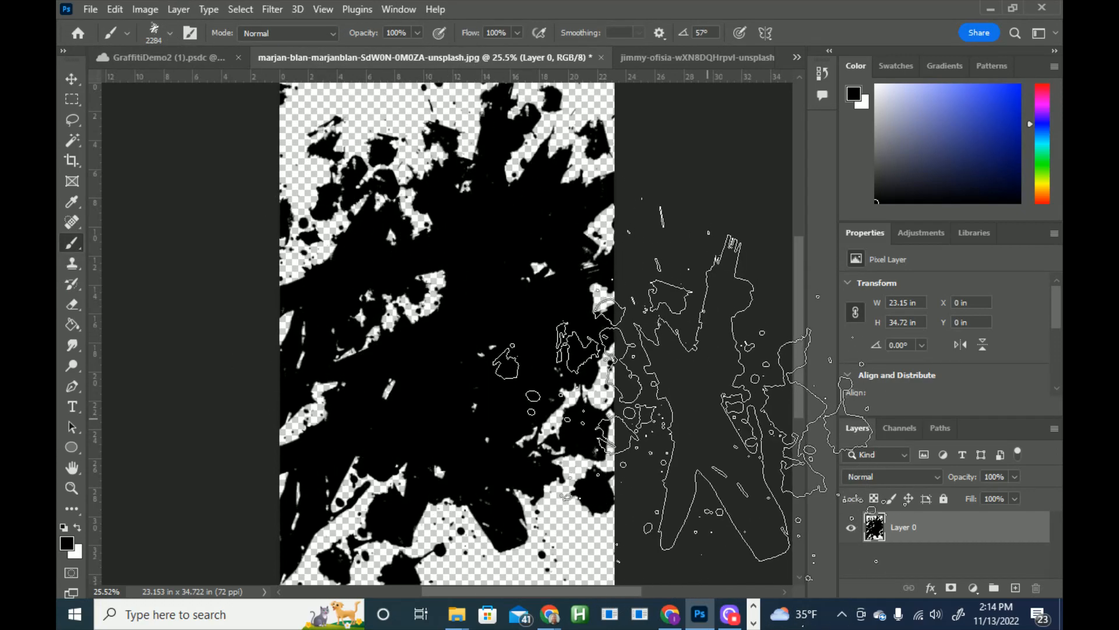
Step: Undo all the test brush stamps on the splatter layer, back to the single original splatter
key(ctrl+z)
key(ctrl+z)
key(ctrl+z)
key(ctrl+z)
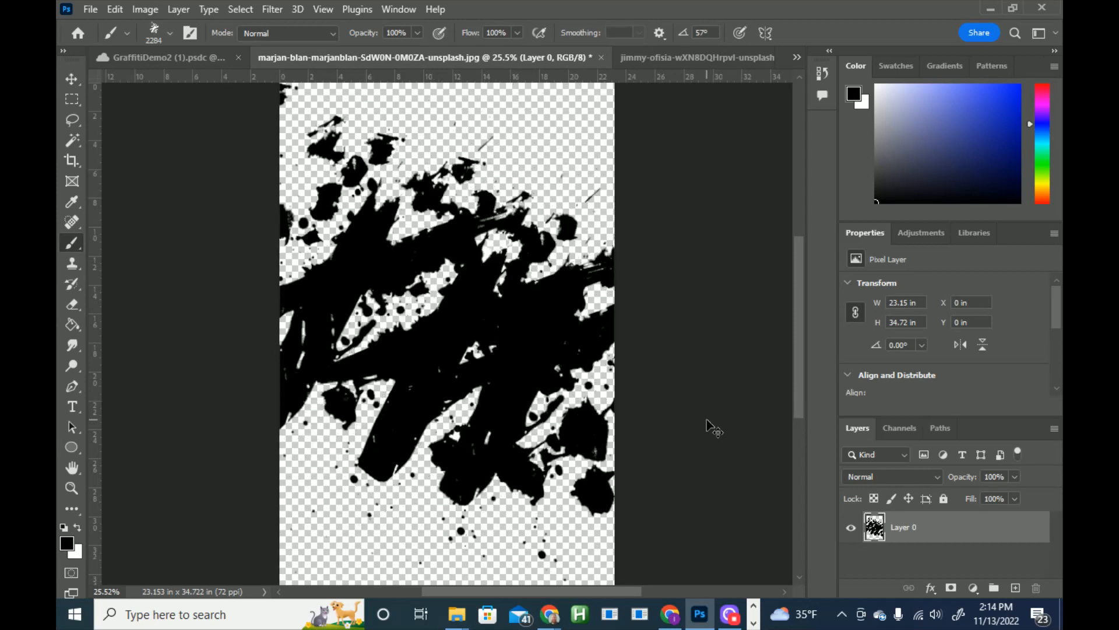
key(ctrl+z)
key(ctrl+z)
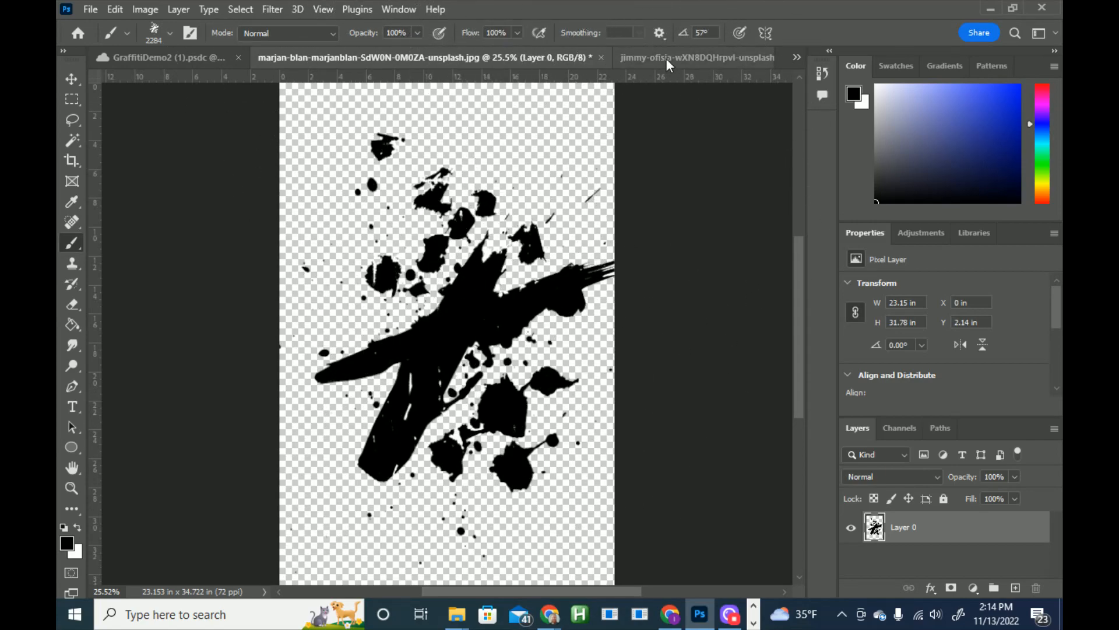
Step: Switch to the grey wall texture image and unlock its Background layer
click(697, 57)
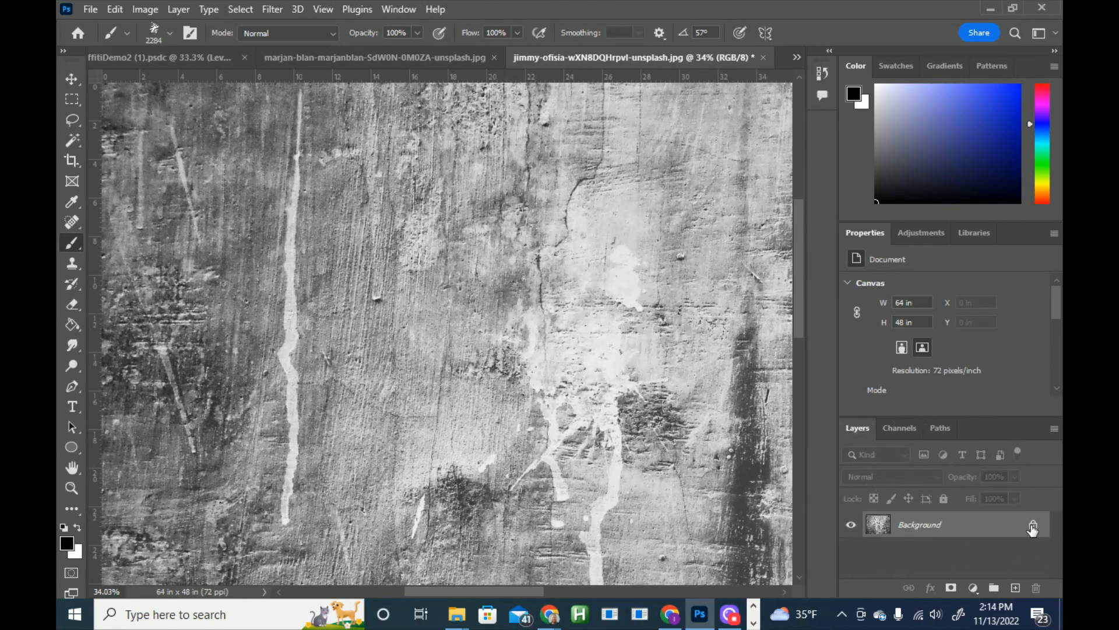
click(396, 58)
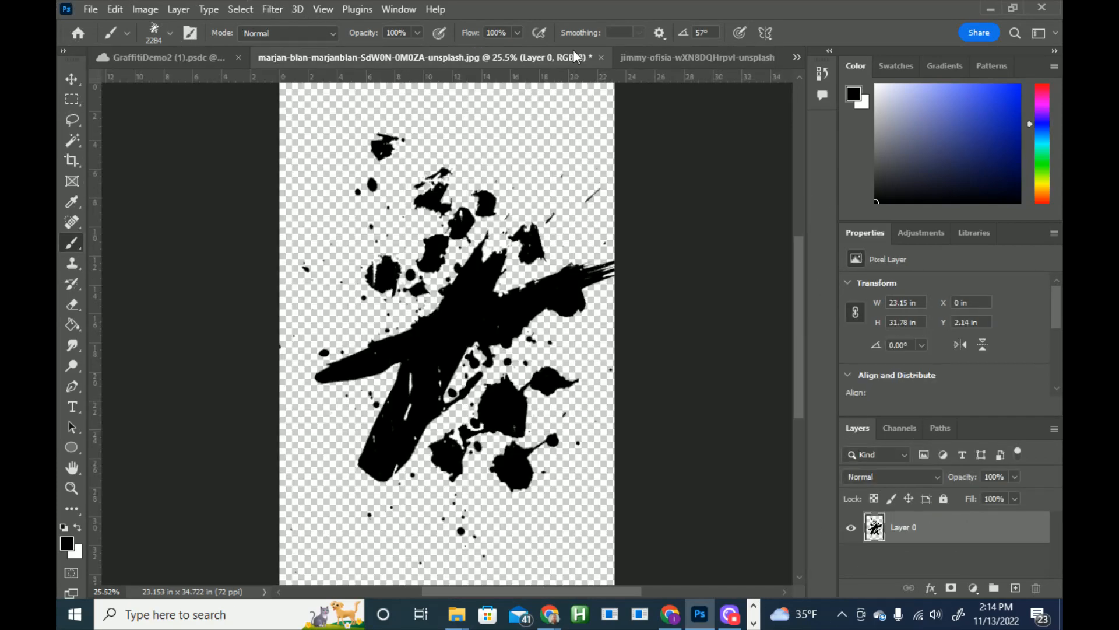
click(694, 57)
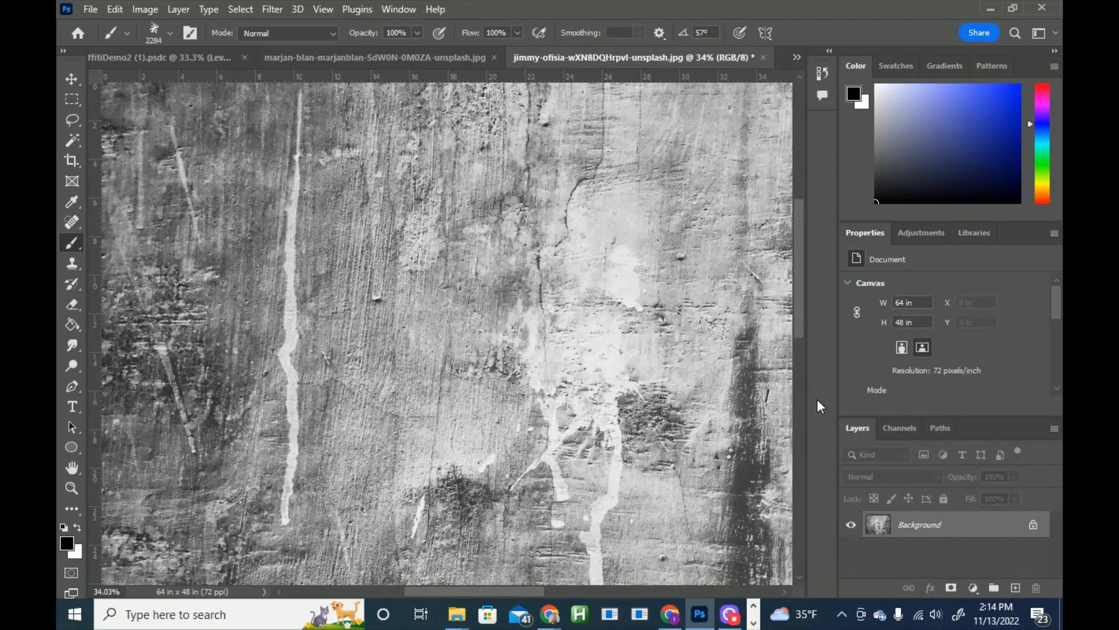
click(1034, 527)
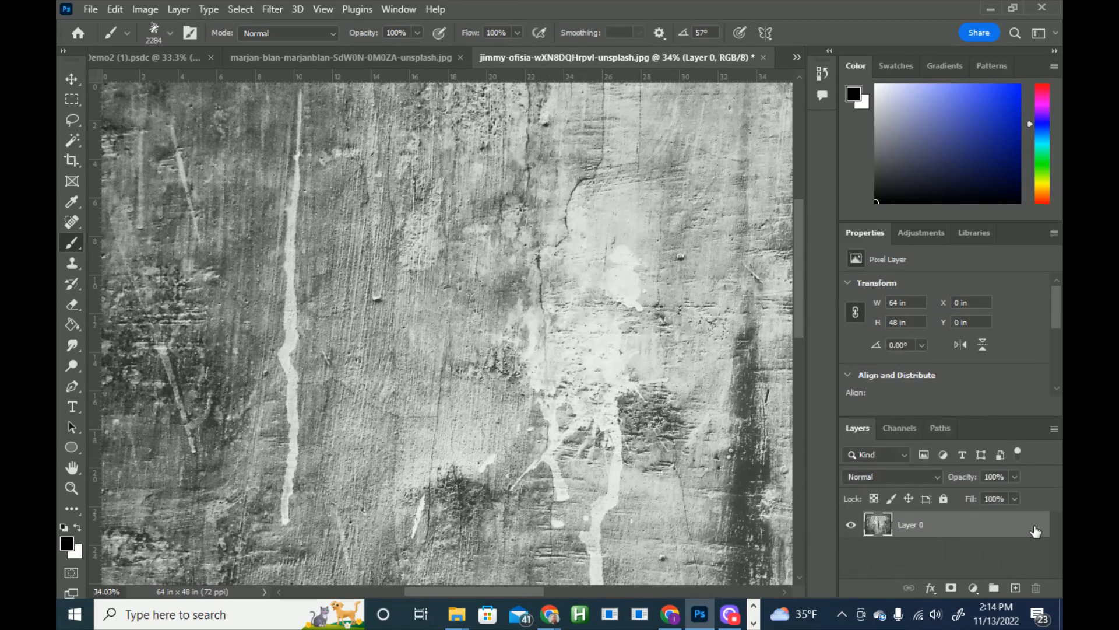
Step: Try moving a round Lasso selection with a 40 px feather sideways from the long white drip, and undo it
click(73, 122)
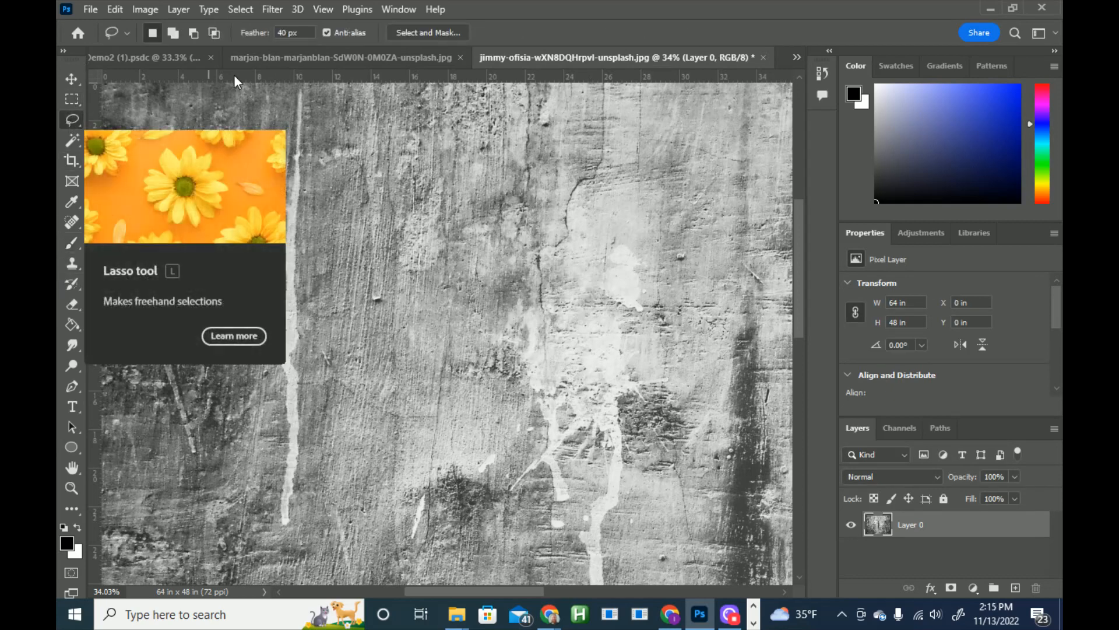
right_click(74, 122)
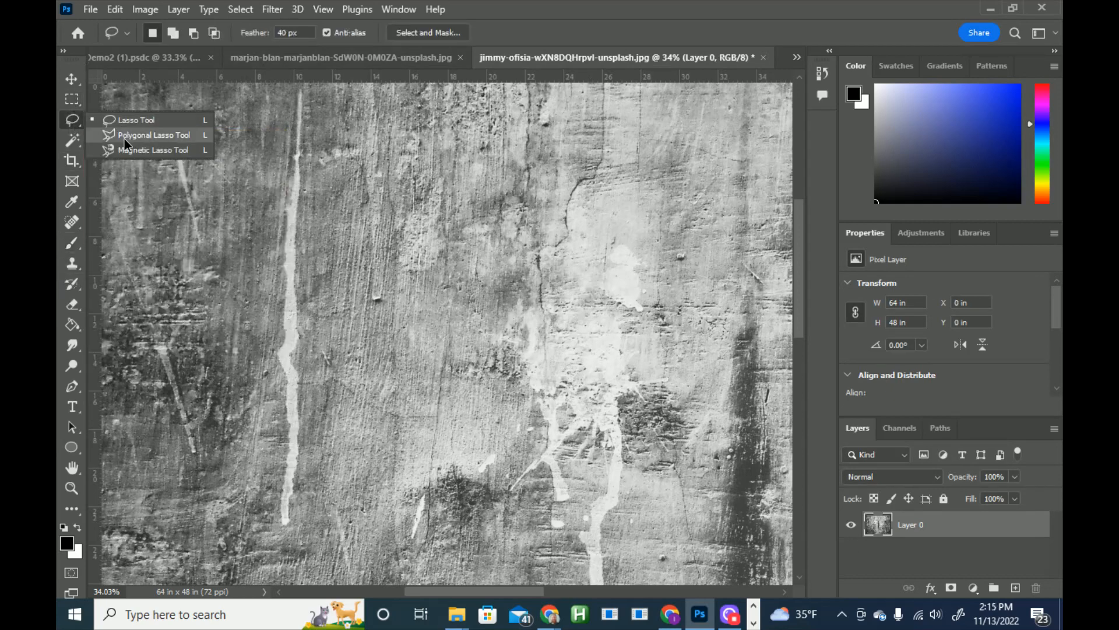
click(137, 119)
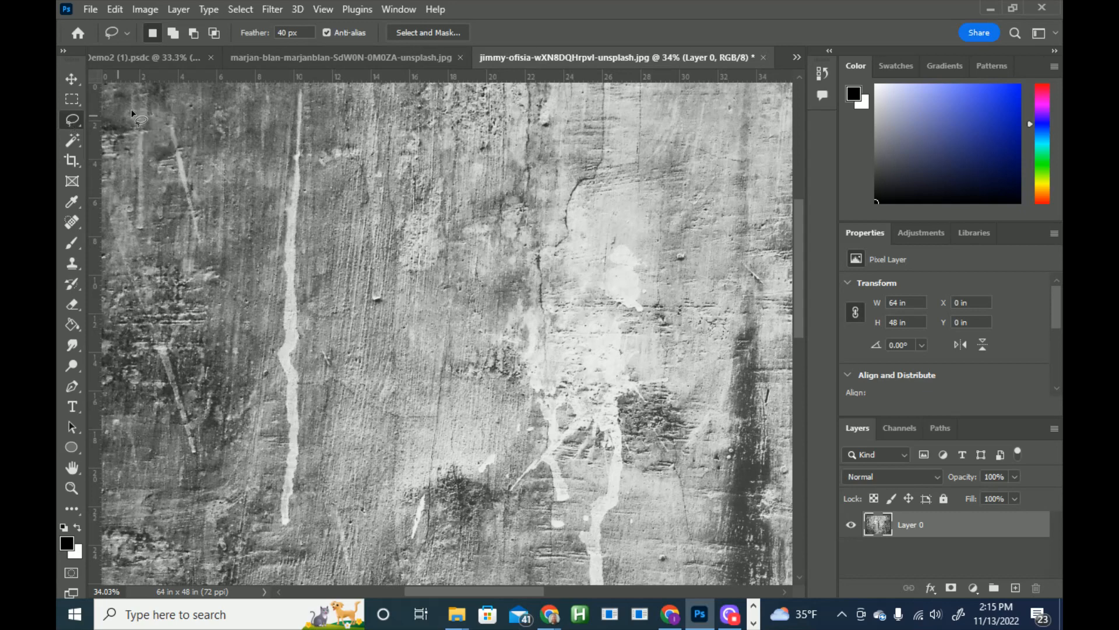
click(252, 32)
mouse_move(260, 178)
mouse_down()
mouse_move(319, 310)
mouse_move(234, 165)
mouse_up()
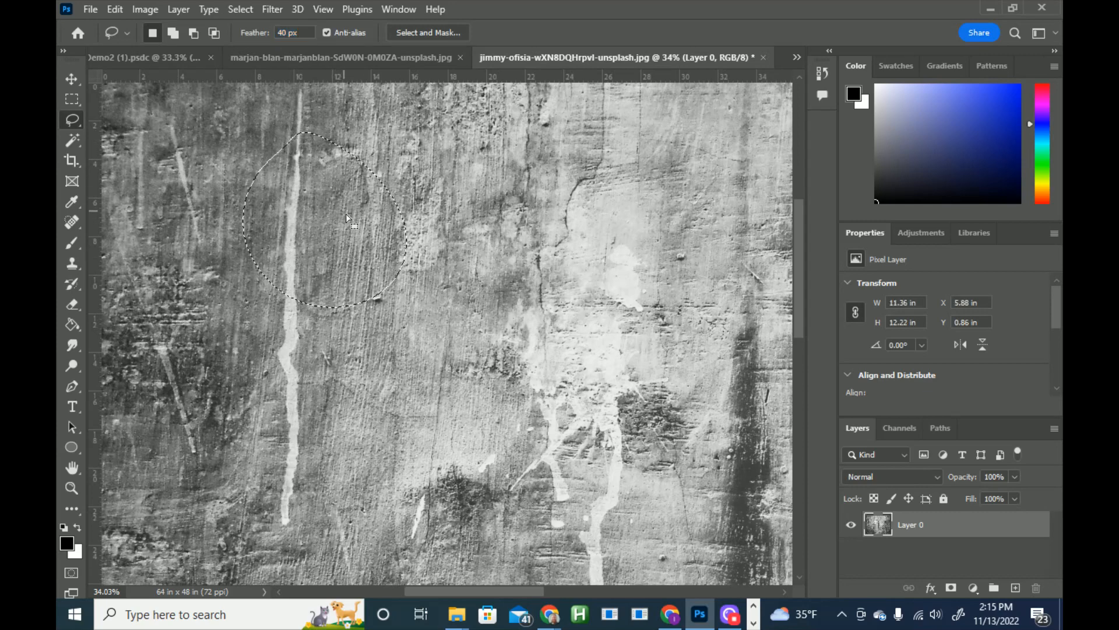
ctrl+drag(340, 225, 429, 230)
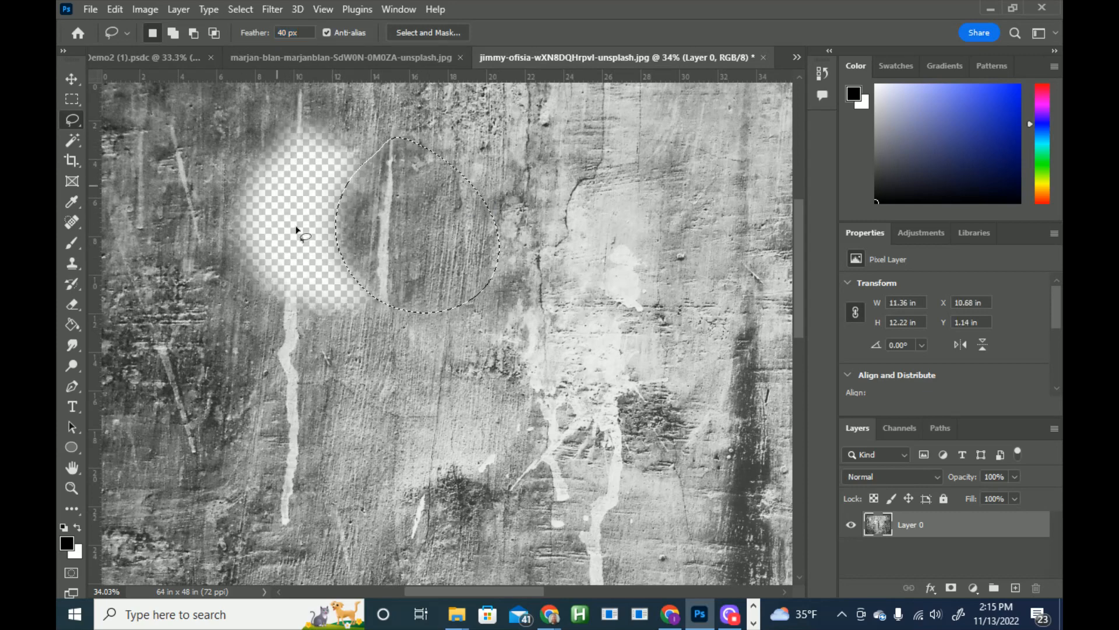
key(ctrl+z)
key(ctrl+z)
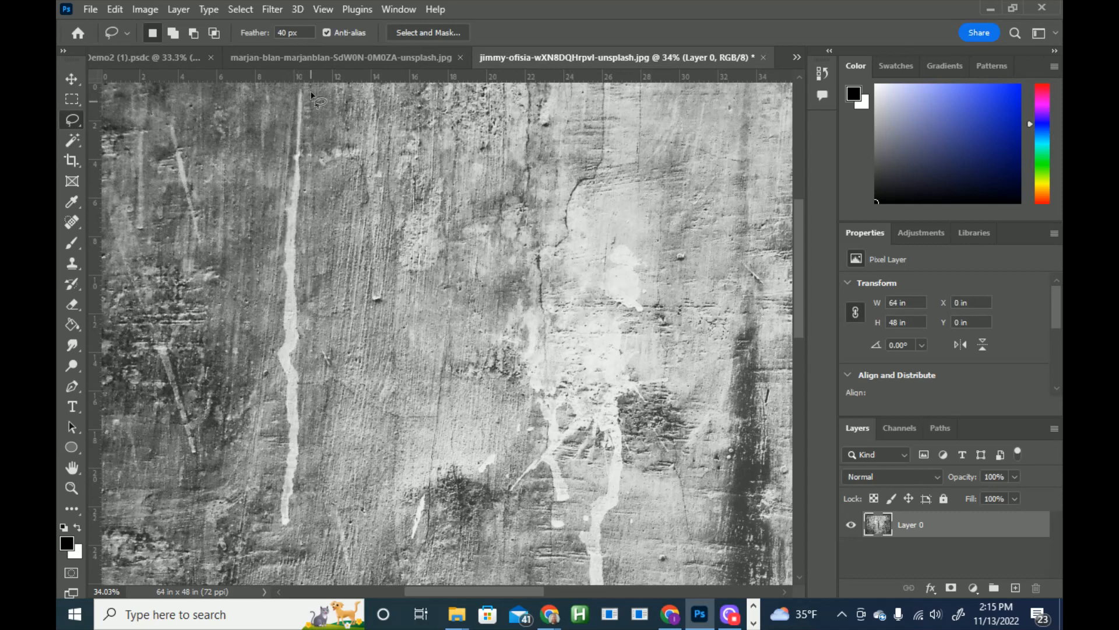
Step: Try moving a round Lasso selection with a 0 px feather, undo and deselect it, and set the feather to 40 px
drag(294, 33, 237, 32)
text(0)
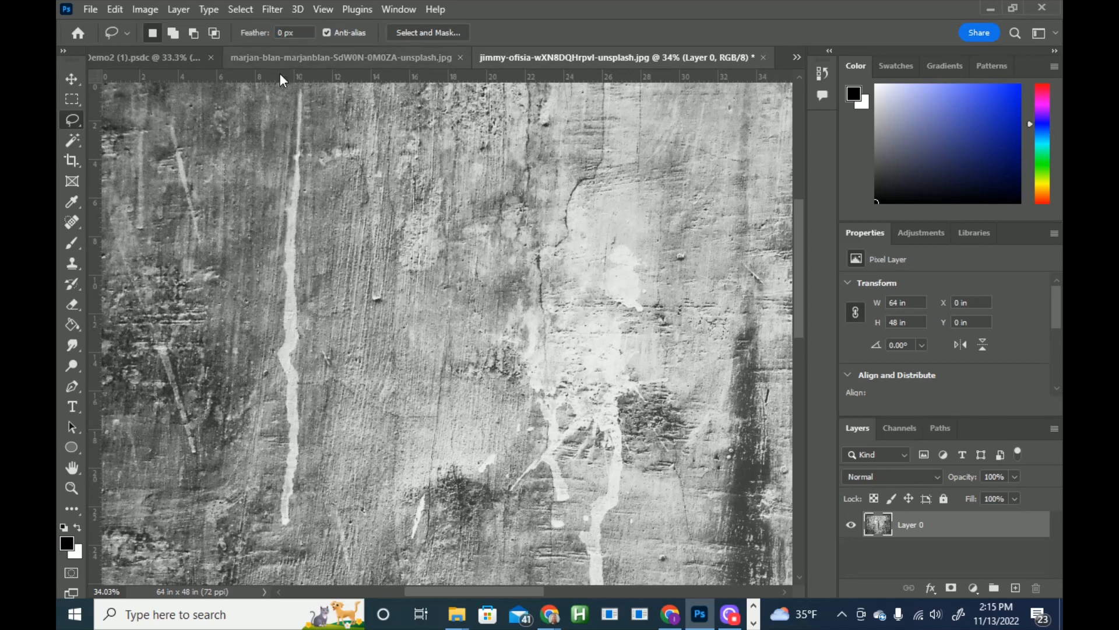
mouse_move(300, 151)
mouse_down()
mouse_move(272, 182)
mouse_move(328, 275)
mouse_move(306, 152)
mouse_up()
drag(308, 200, 422, 245)
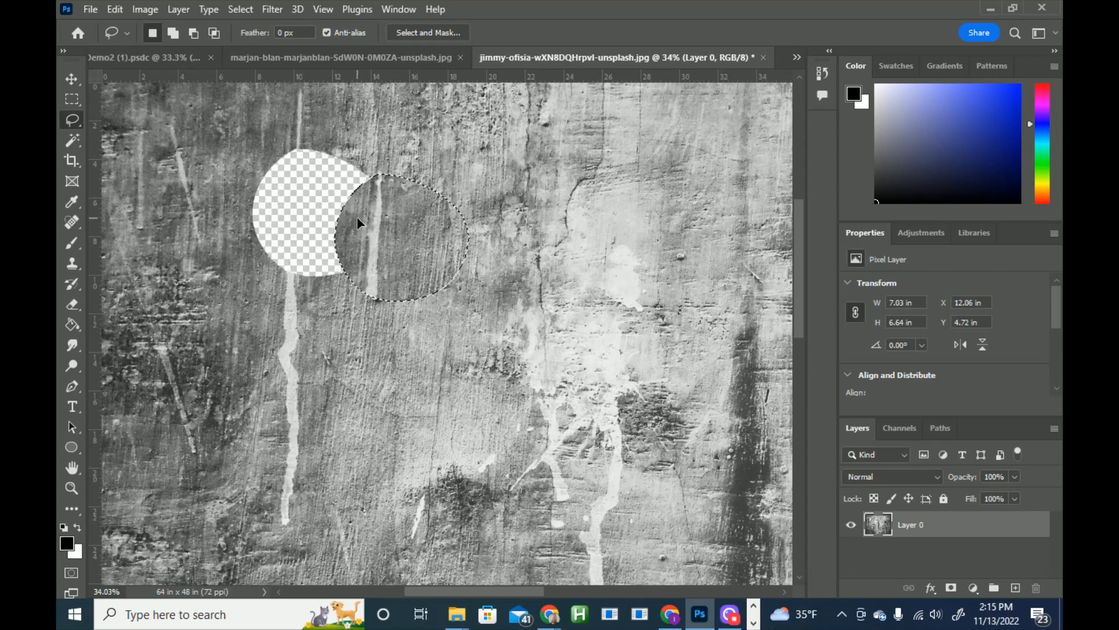
key(ctrl+z)
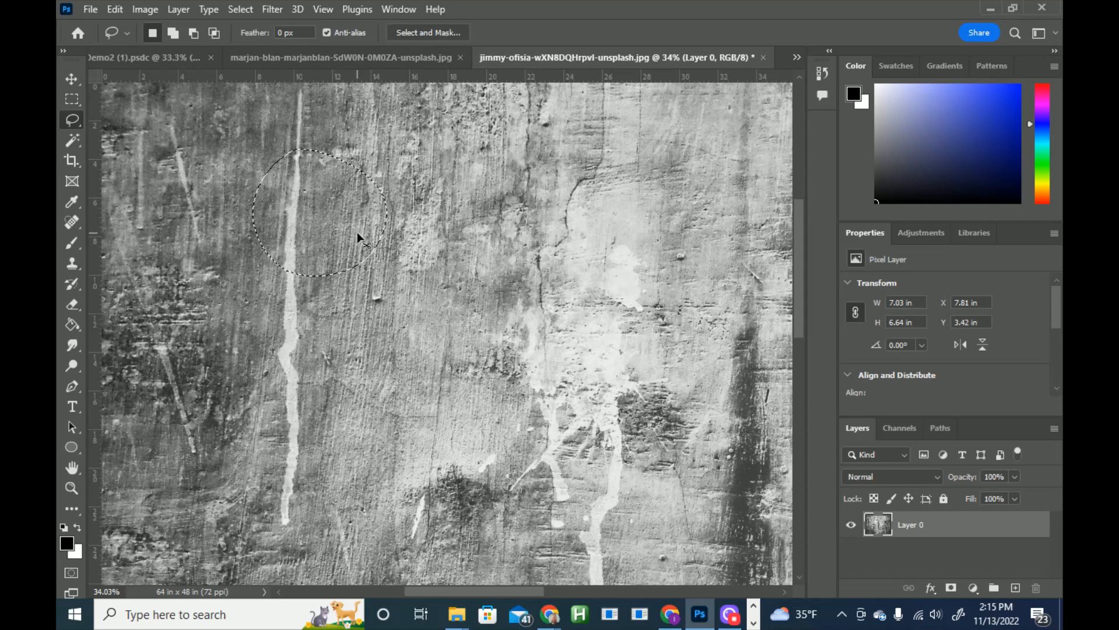
key(ctrl+d)
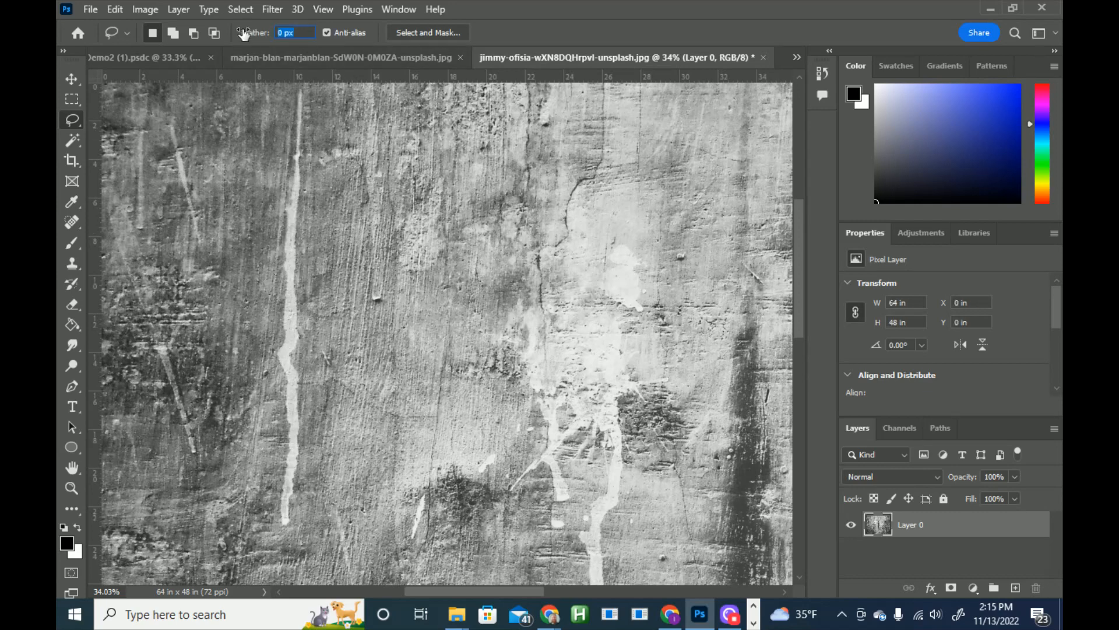
text(40)
key(Return)
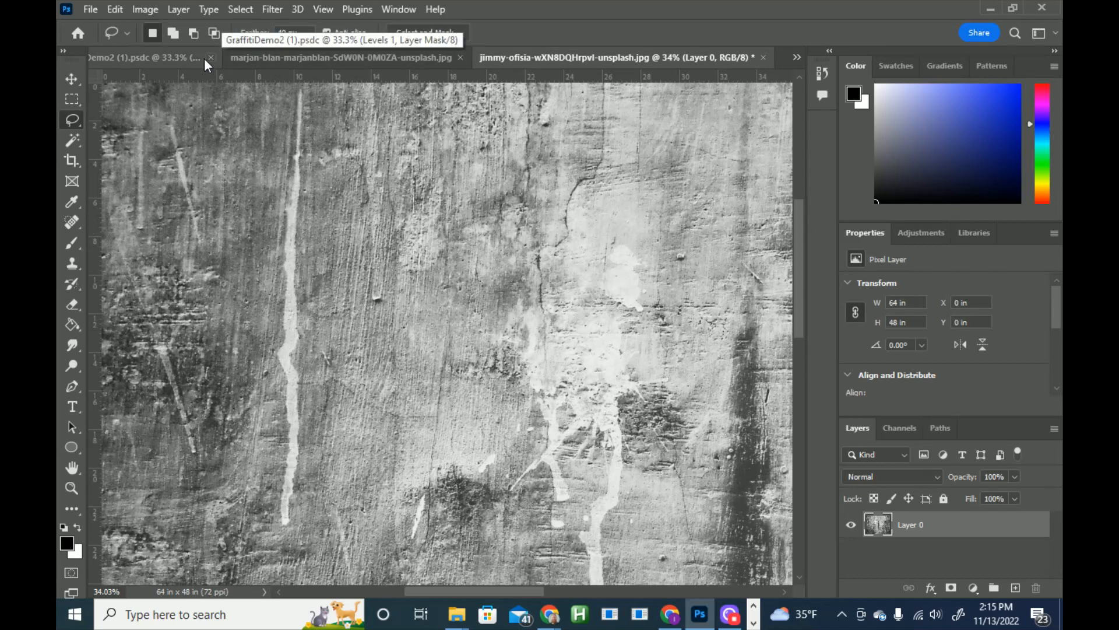
Step: Resize the wall texture image to a width of 2500 pixels, keeping its proportions
click(144, 10)
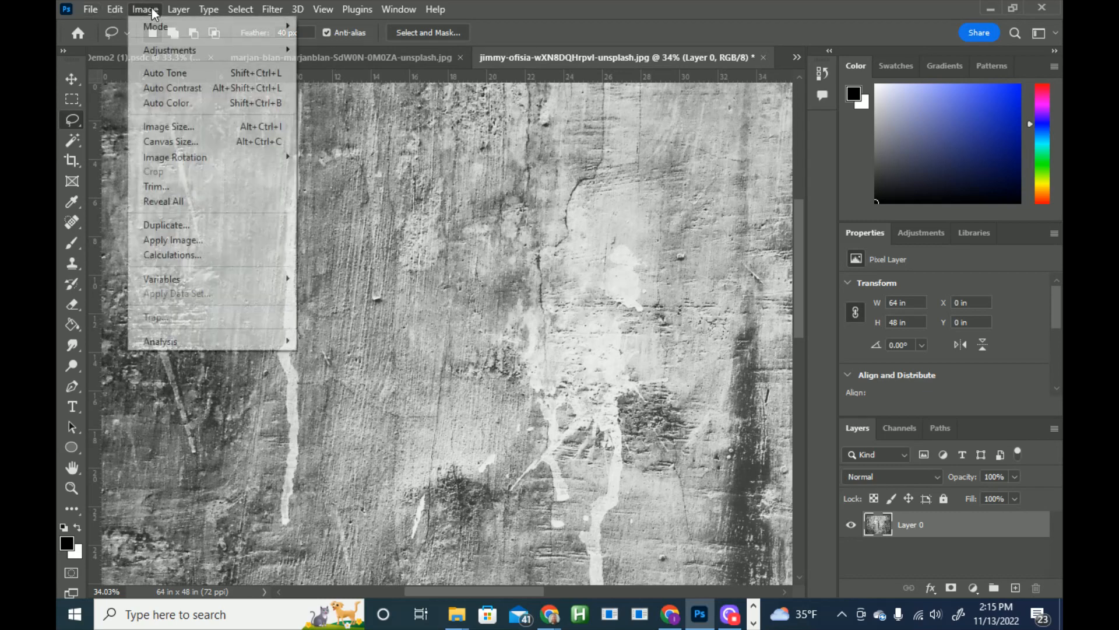
click(174, 127)
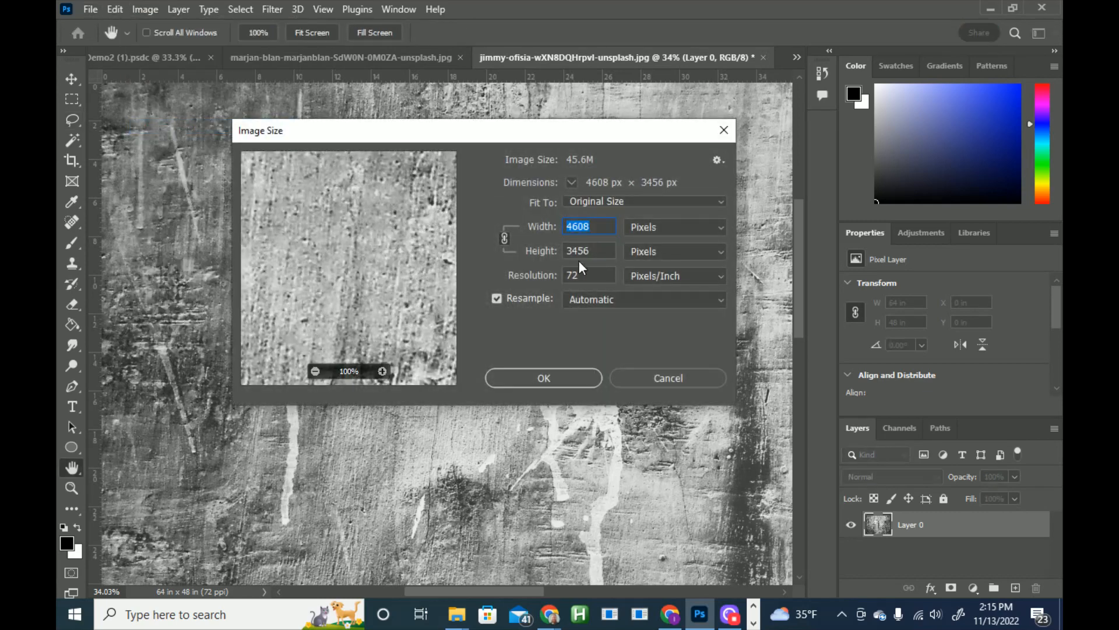
text(2500)
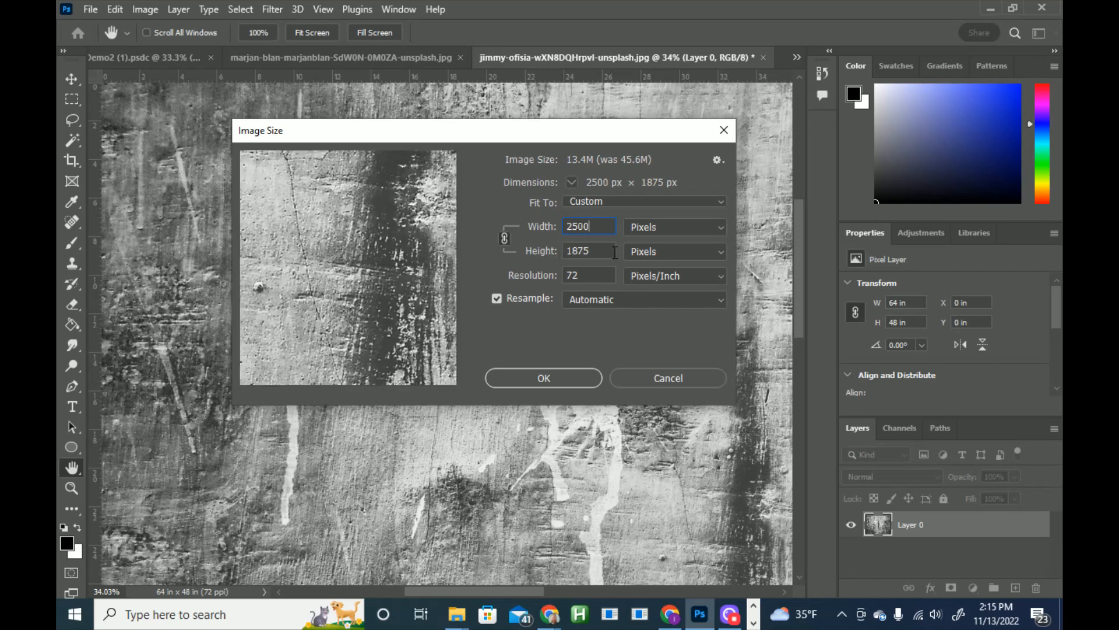
click(543, 378)
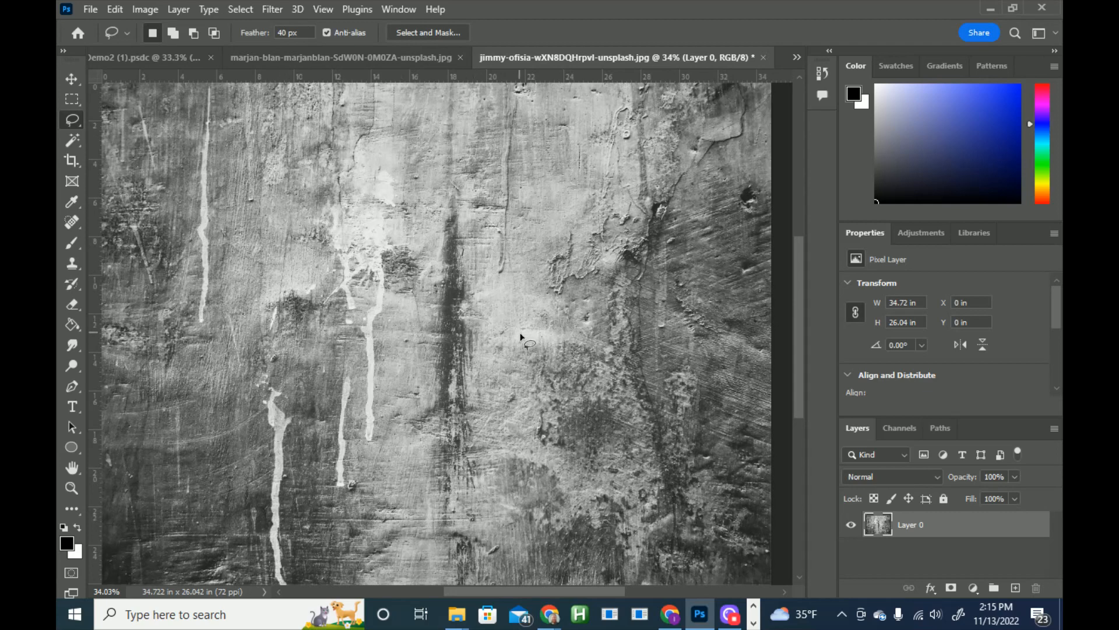
Step: Lasso the mottled area right of the dark streak, copy it to a new layer, and hide Layer 0
mouse_move(551, 325)
mouse_down()
mouse_move(511, 325)
mouse_move(465, 357)
mouse_move(453, 402)
mouse_move(484, 450)
mouse_move(536, 467)
mouse_move(585, 516)
mouse_move(643, 508)
mouse_move(676, 472)
mouse_move(676, 422)
mouse_move(648, 364)
mouse_move(558, 321)
mouse_move(535, 330)
mouse_up()
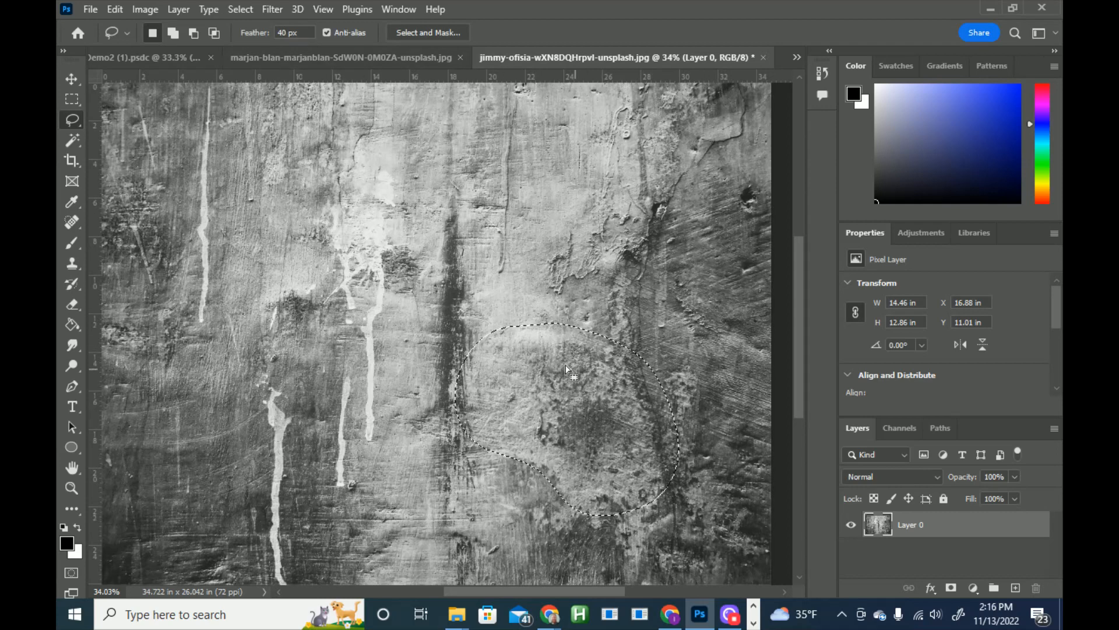
right_click(574, 396)
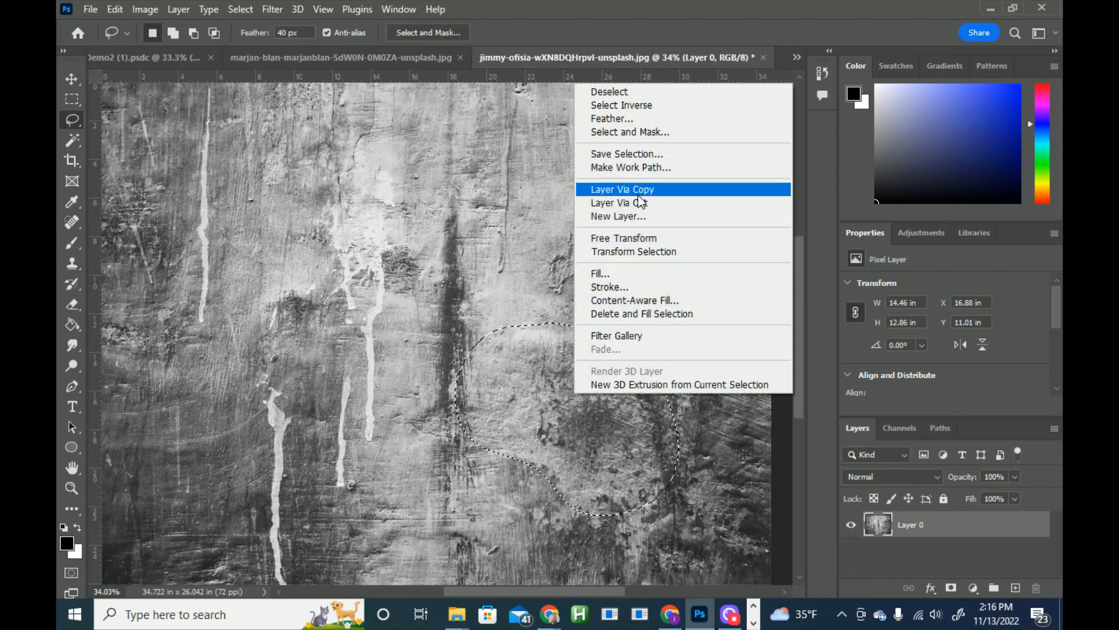
click(644, 189)
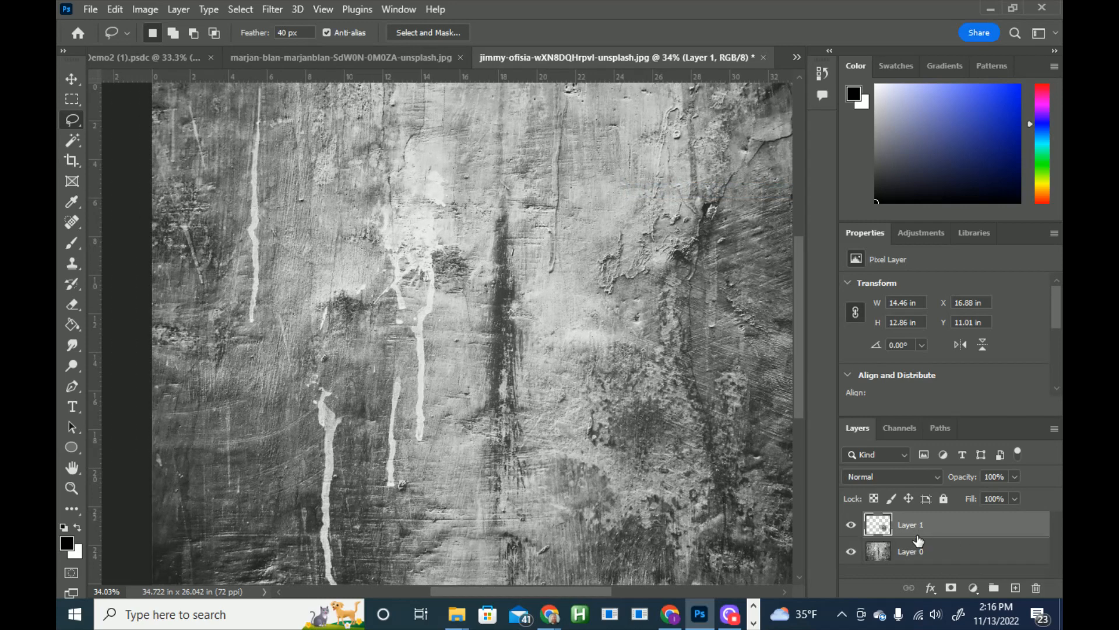
click(852, 551)
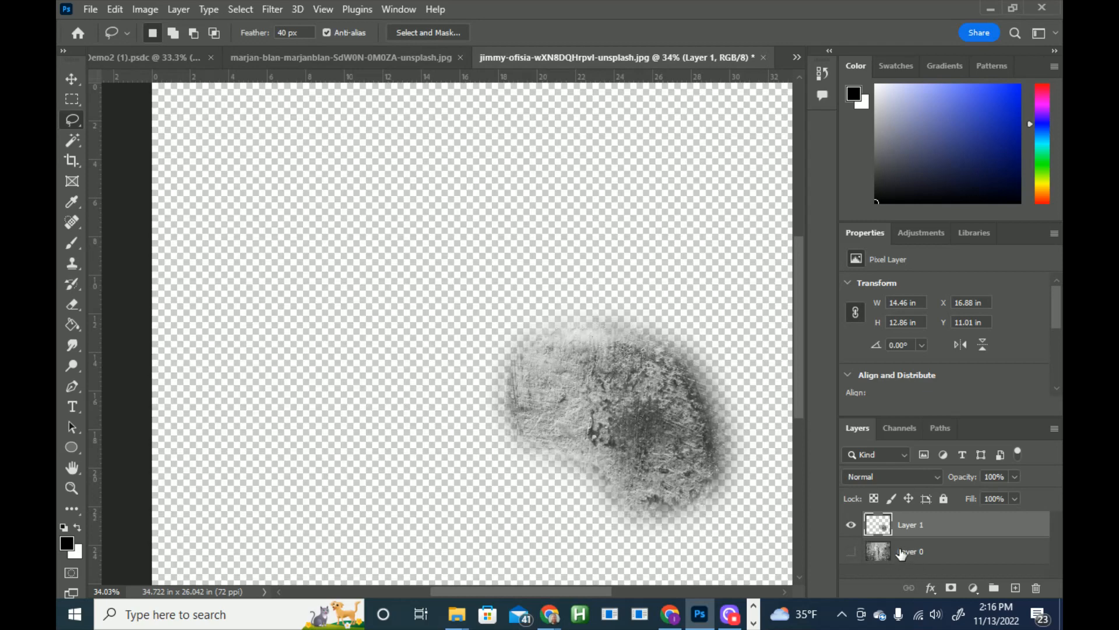
Step: Move the copied texture patch on Layer 1 up and left to about the middle of the canvas
click(72, 79)
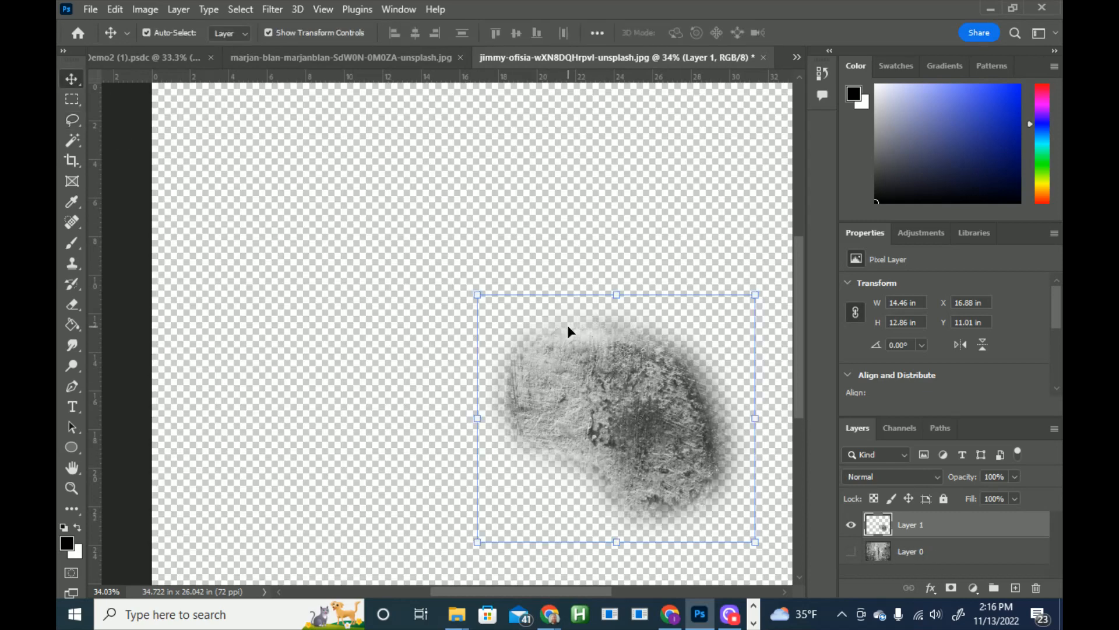
drag(568, 327, 439, 241)
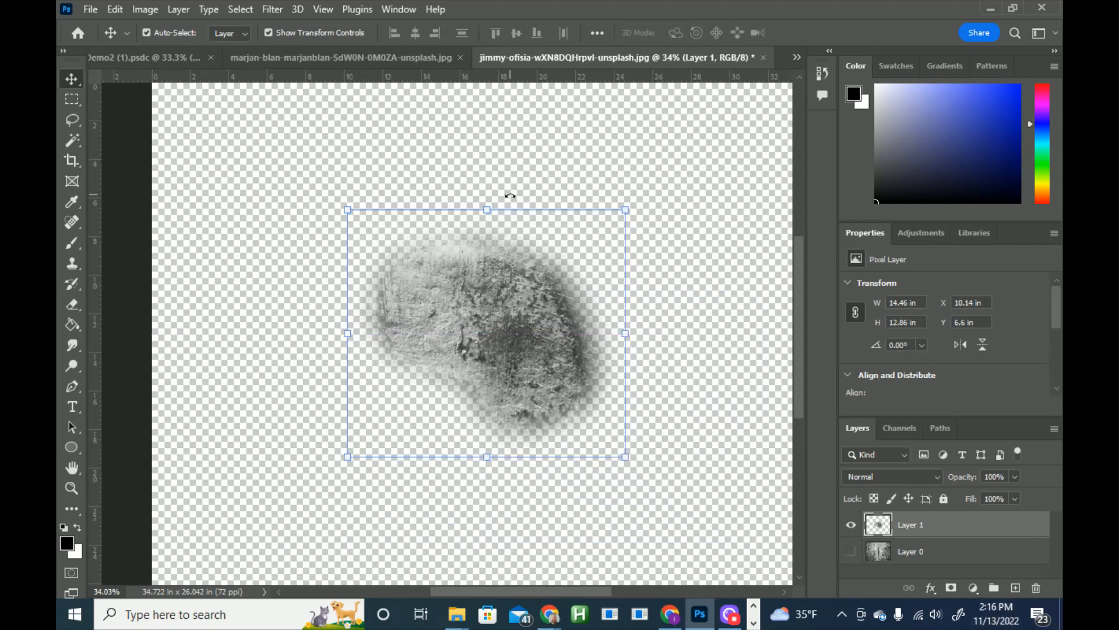
click(269, 10)
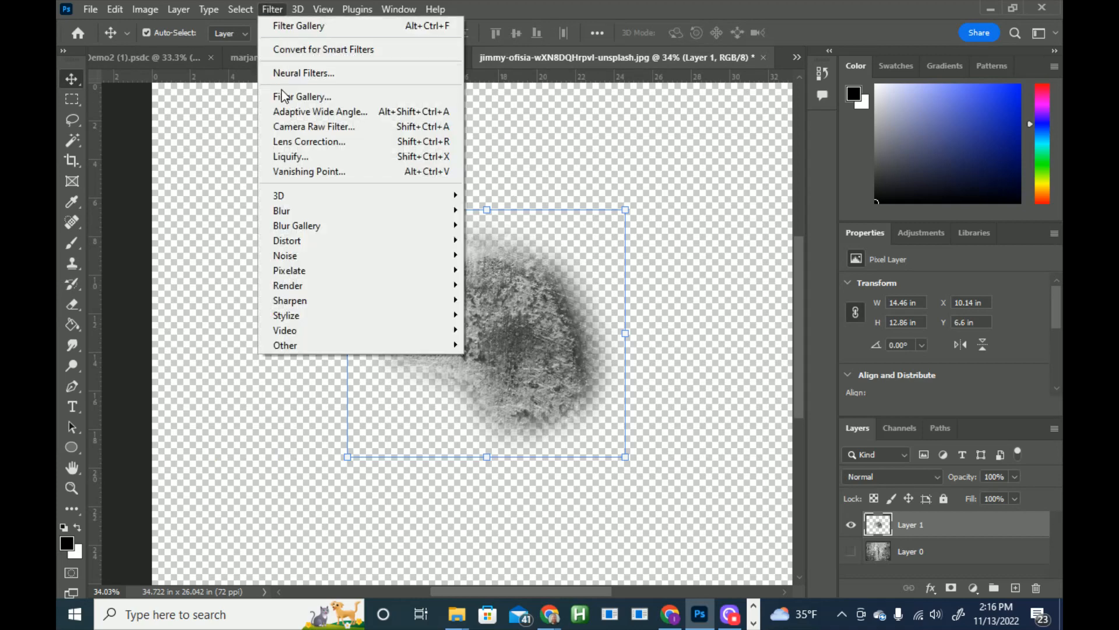
click(270, 10)
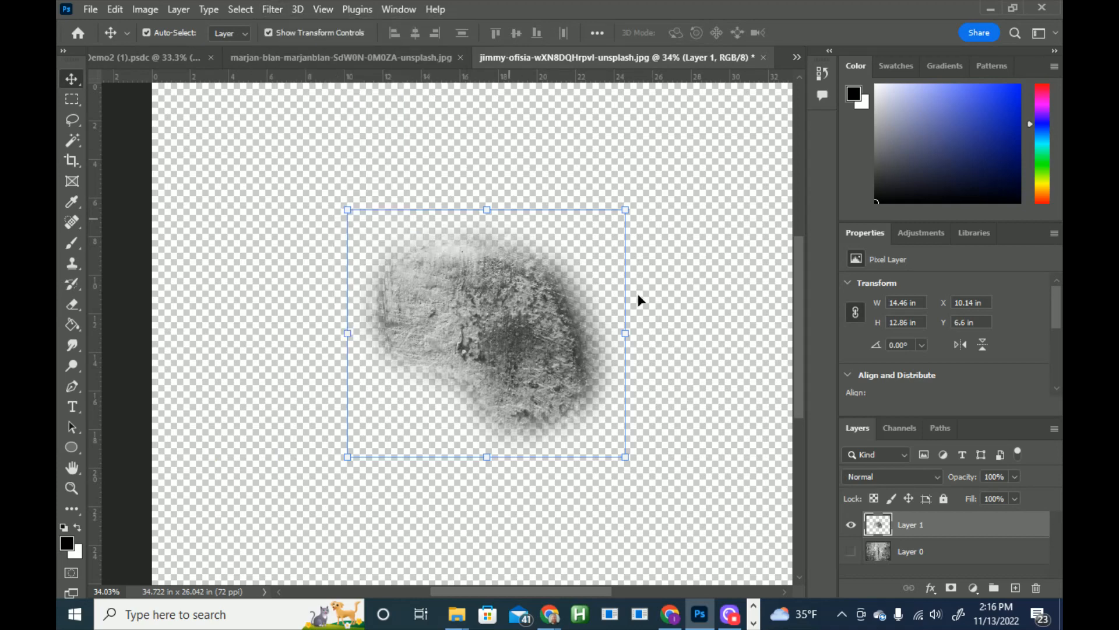
Step: Add a Black & White adjustment layer above the texture patch with Reds set to 63
click(932, 235)
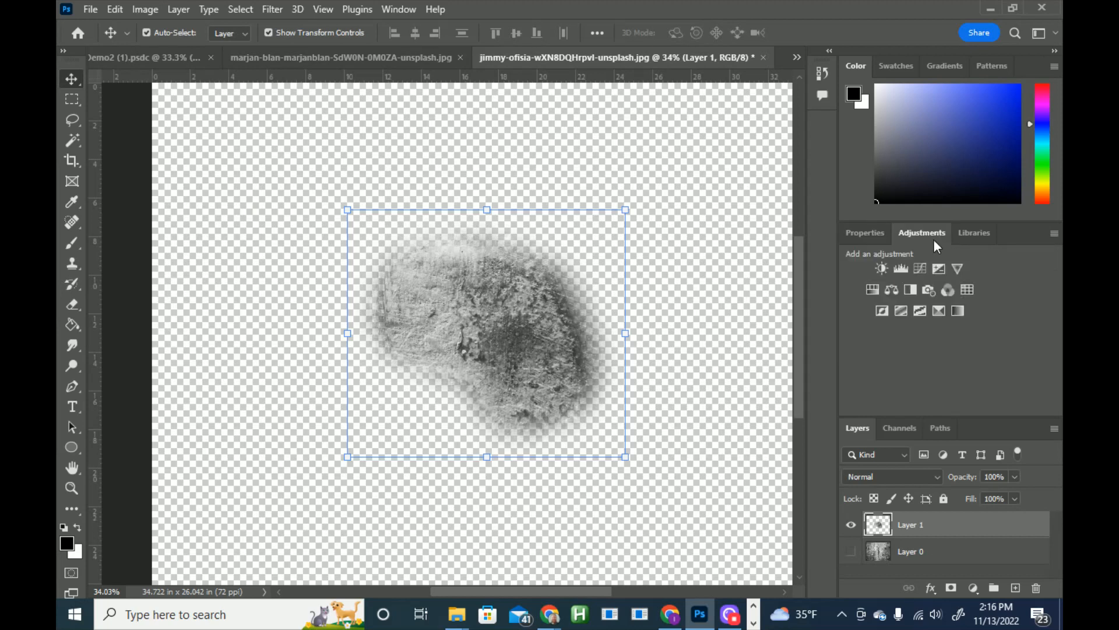
click(910, 289)
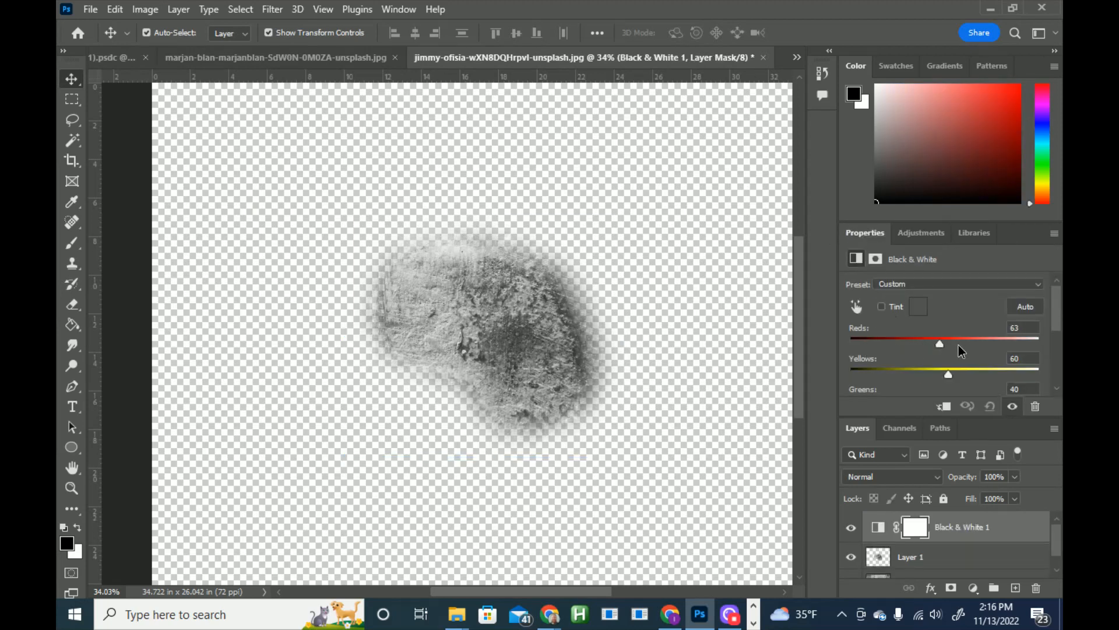
mouse_move(962, 343)
mouse_down()
mouse_move(974, 343)
mouse_move(952, 373)
mouse_move(949, 343)
mouse_up()
Step: Add a Levels adjustment layer that raises the patch's contrast with input levels 40, 0.30 and 185
click(909, 234)
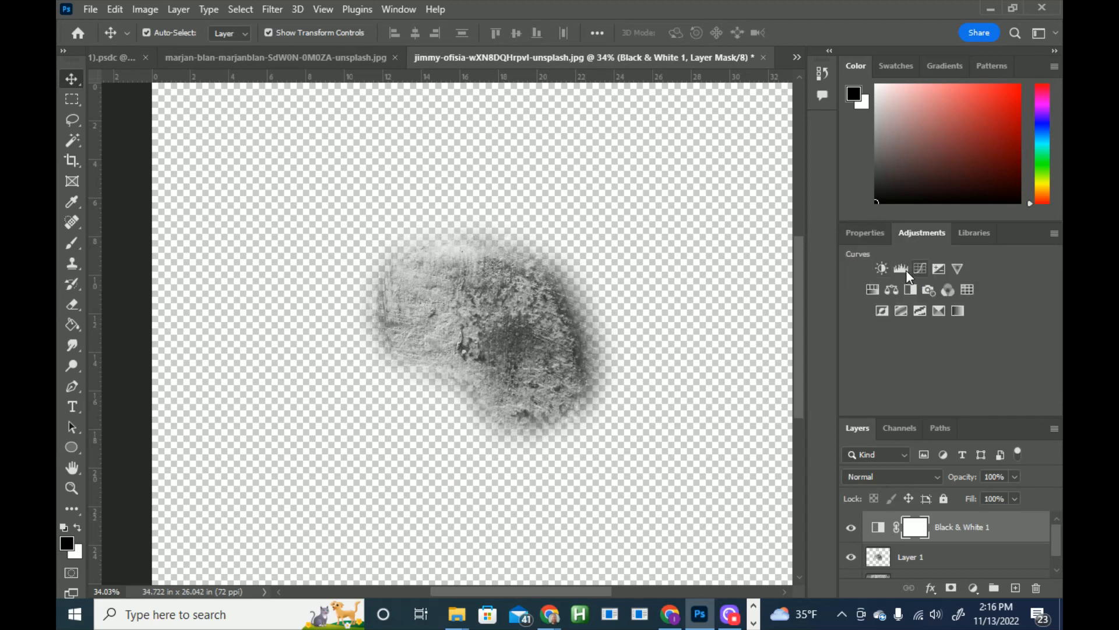
click(901, 268)
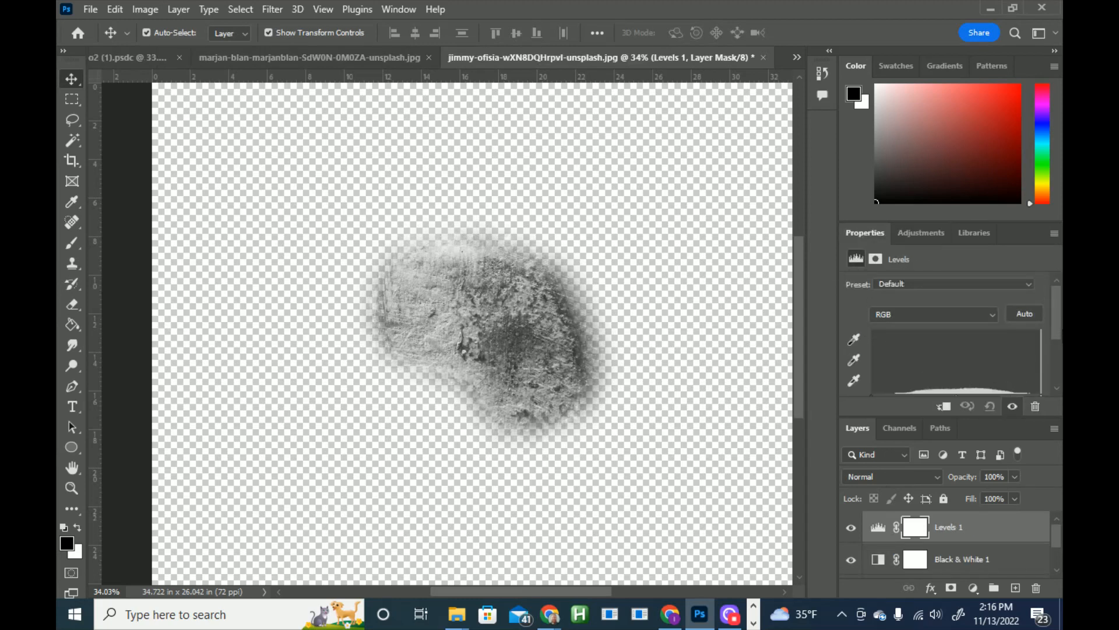
scroll(1059, 345, down, 1)
drag(873, 370, 896, 369)
drag(1044, 372, 976, 368)
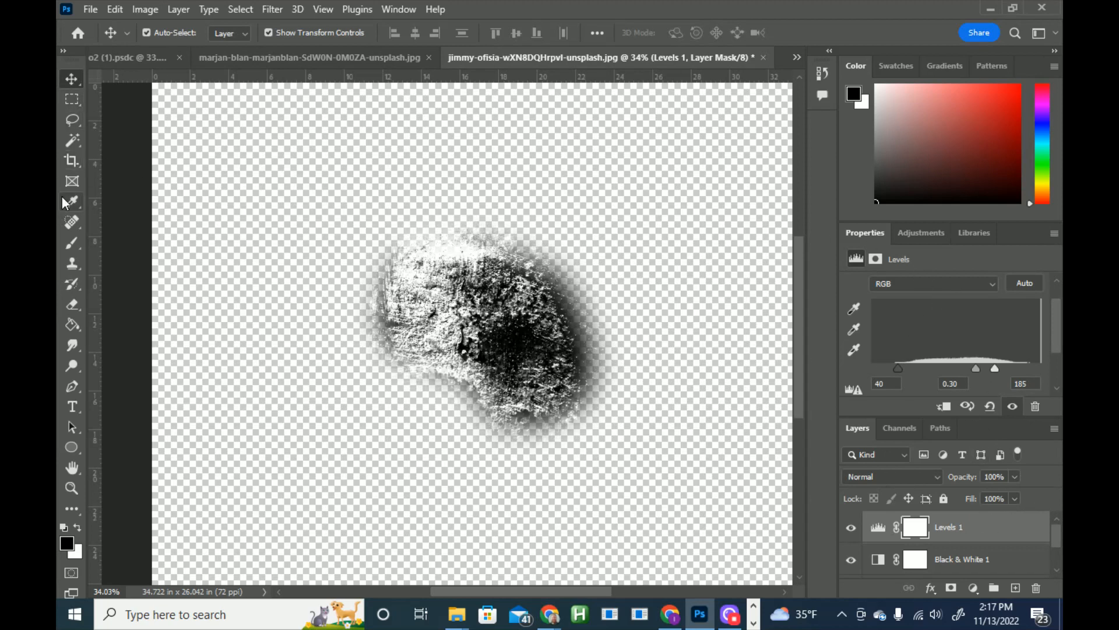
Step: Select light regions along the patch's left, lower and upper parts on Layer 1 with the Magic Wand and delete them
click(69, 138)
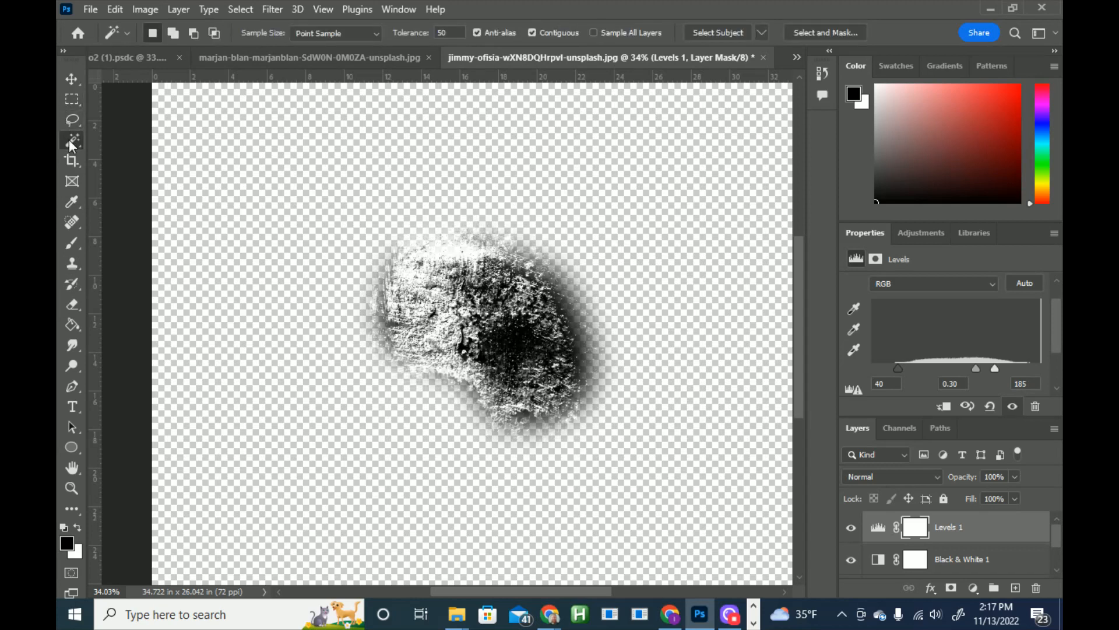
click(453, 251)
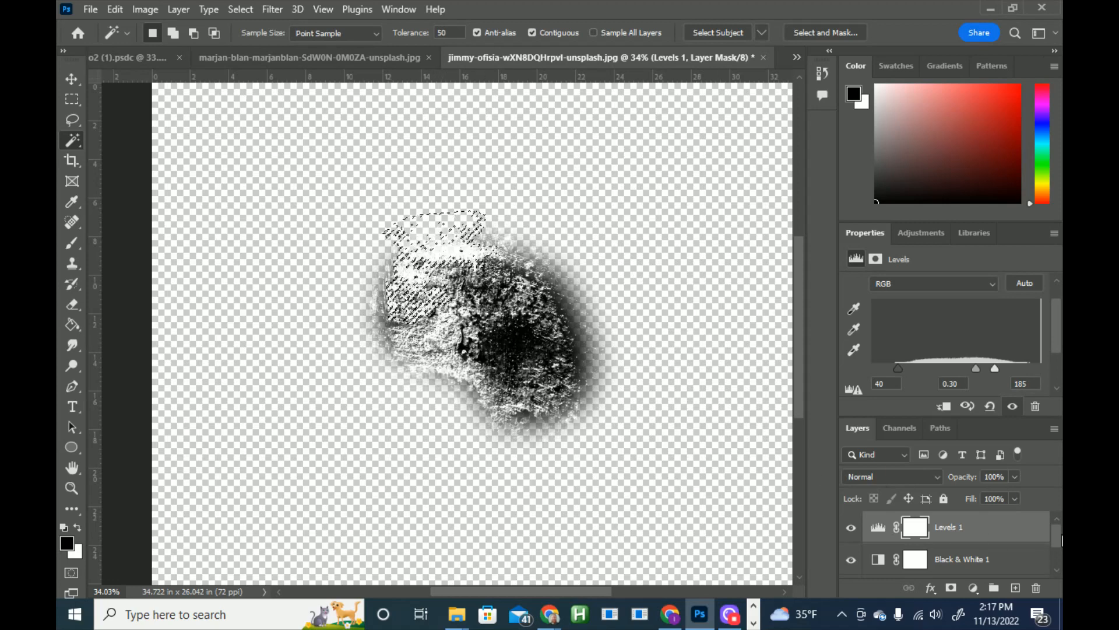
drag(1061, 537, 1061, 554)
click(946, 542)
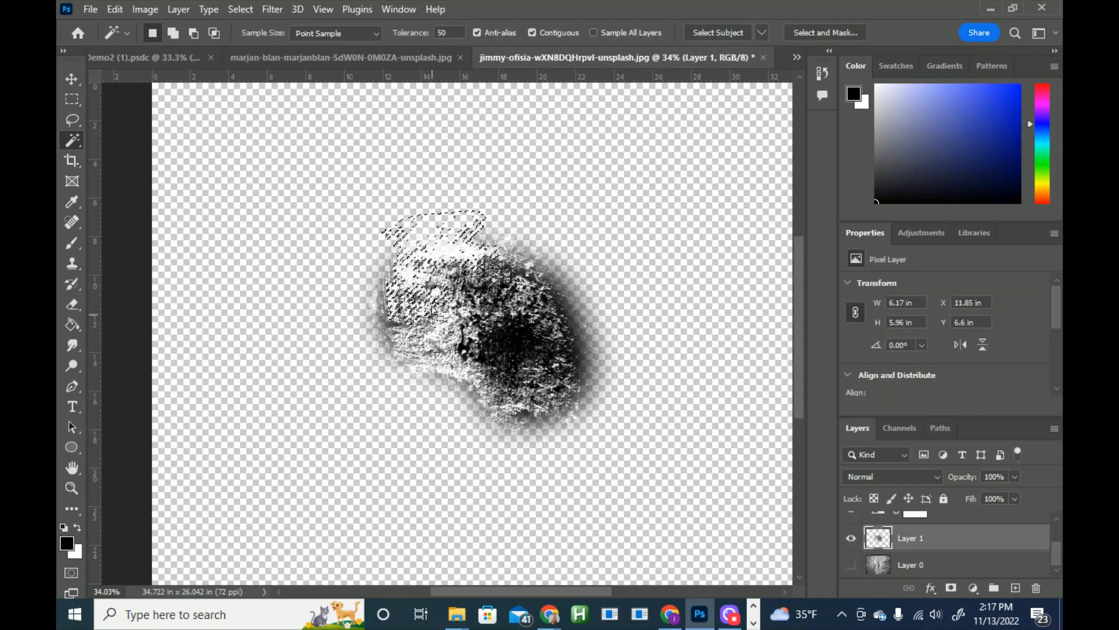
click(386, 373)
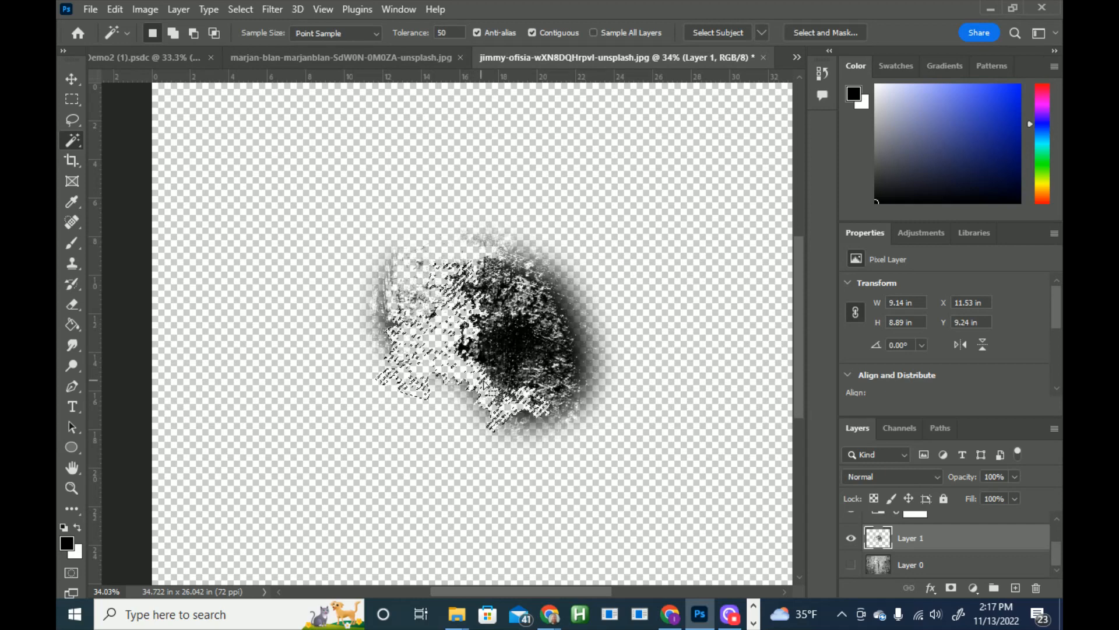
click(524, 284)
key(Delete)
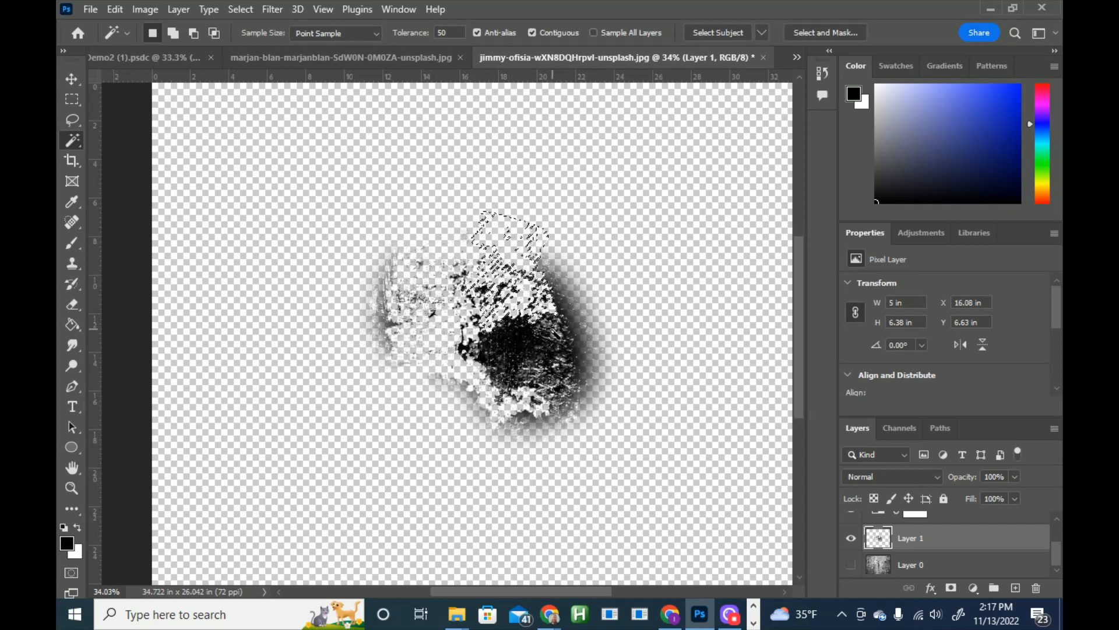
Step: Try deleting the dark lower-right region of the patch with a Magic Wand selection, and undo the deletion
click(548, 383)
key(Delete)
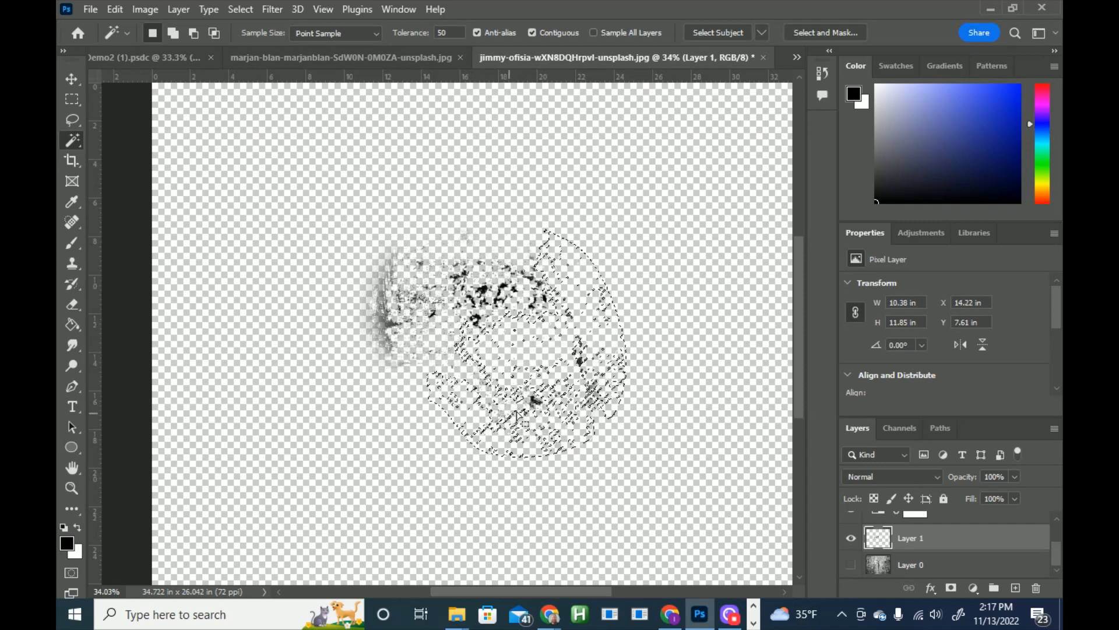
click(552, 396)
key(ctrl+z)
key(ctrl+z)
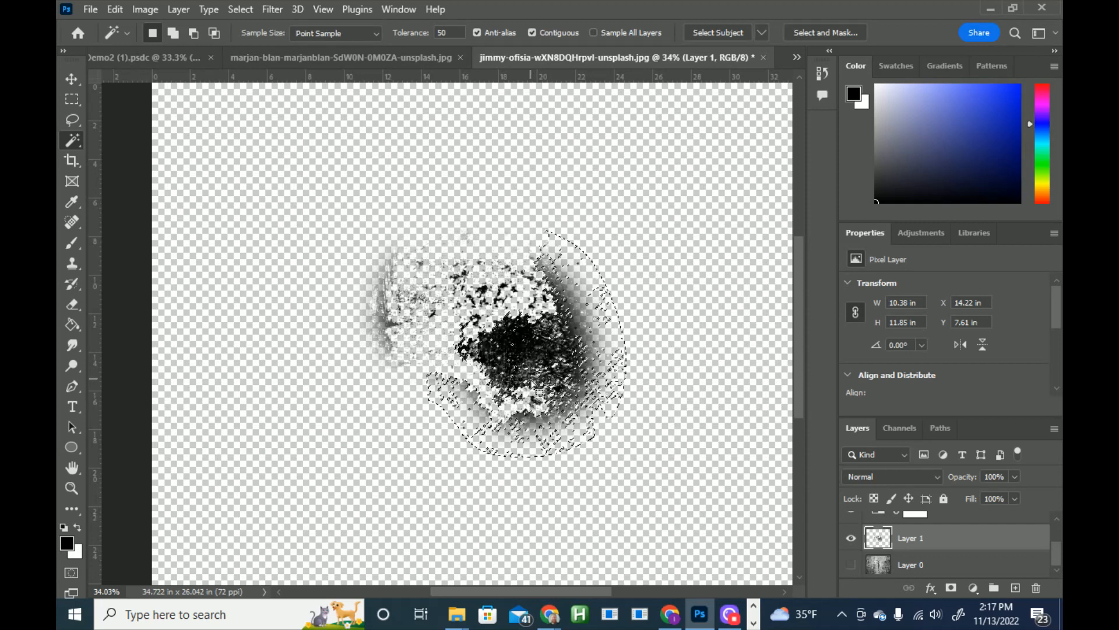
Step: Select the cleared area around the remaining dark patch with the Magic Wand, delete its faint pixels, and deselect
shift+click(528, 414)
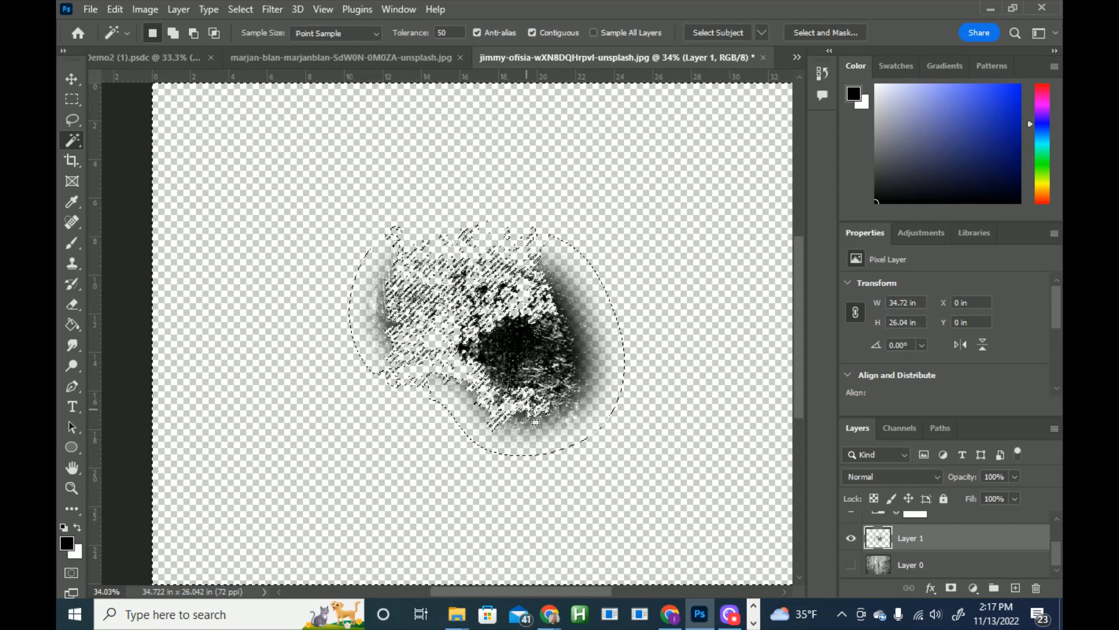
key(Delete)
key(ctrl+d)
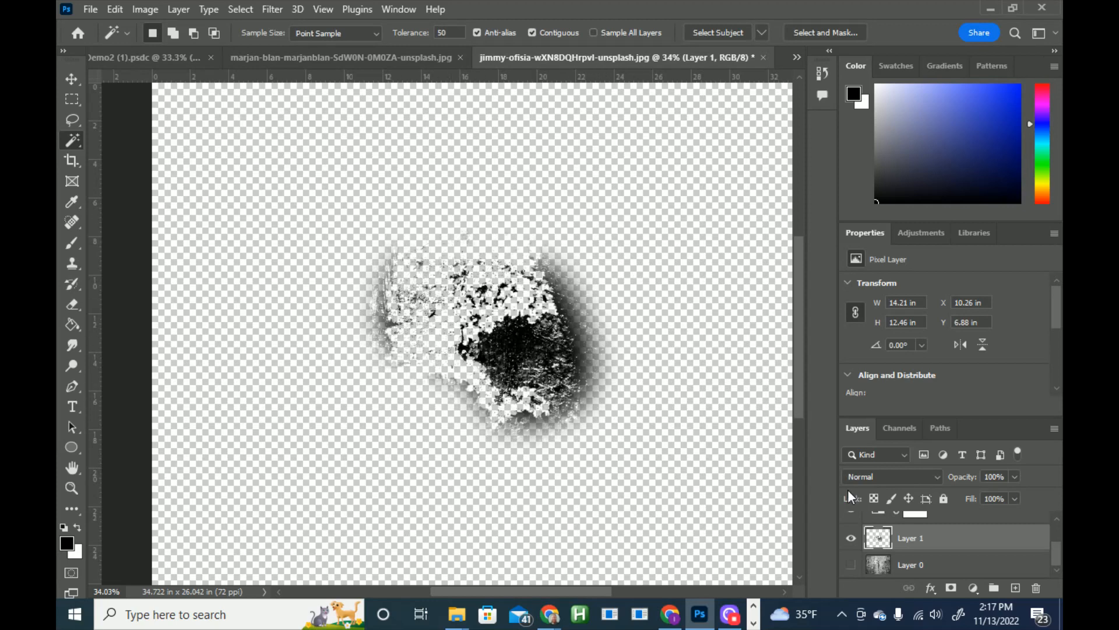
Step: Apply the Graphic Pen sketch filter from the Filter Gallery to the texture patch on Layer 1
scroll(1061, 556, up, 3)
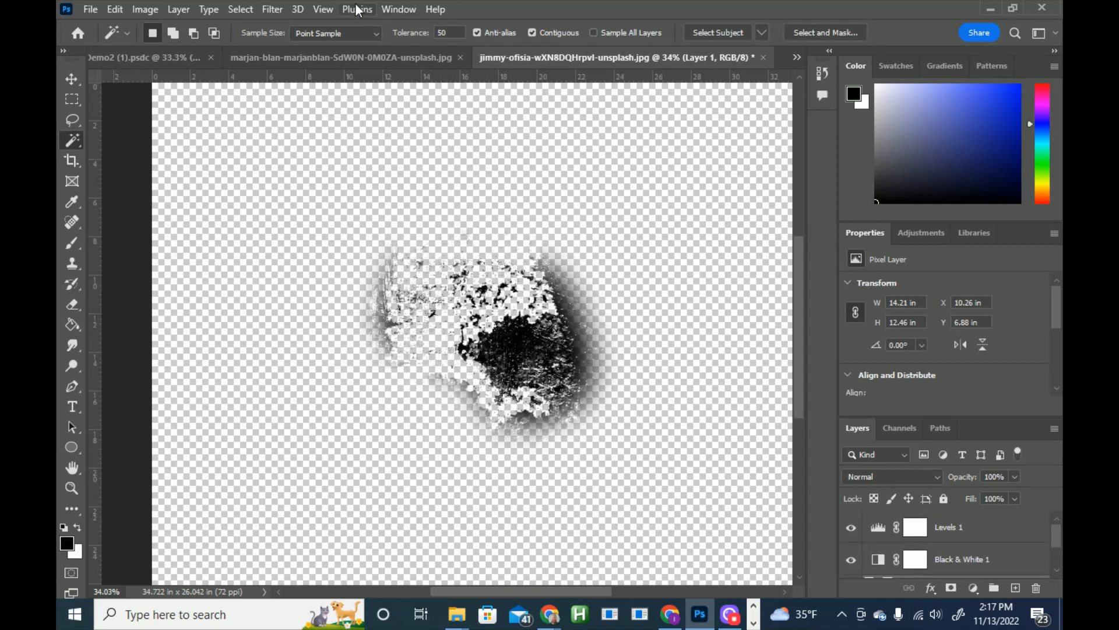
click(265, 9)
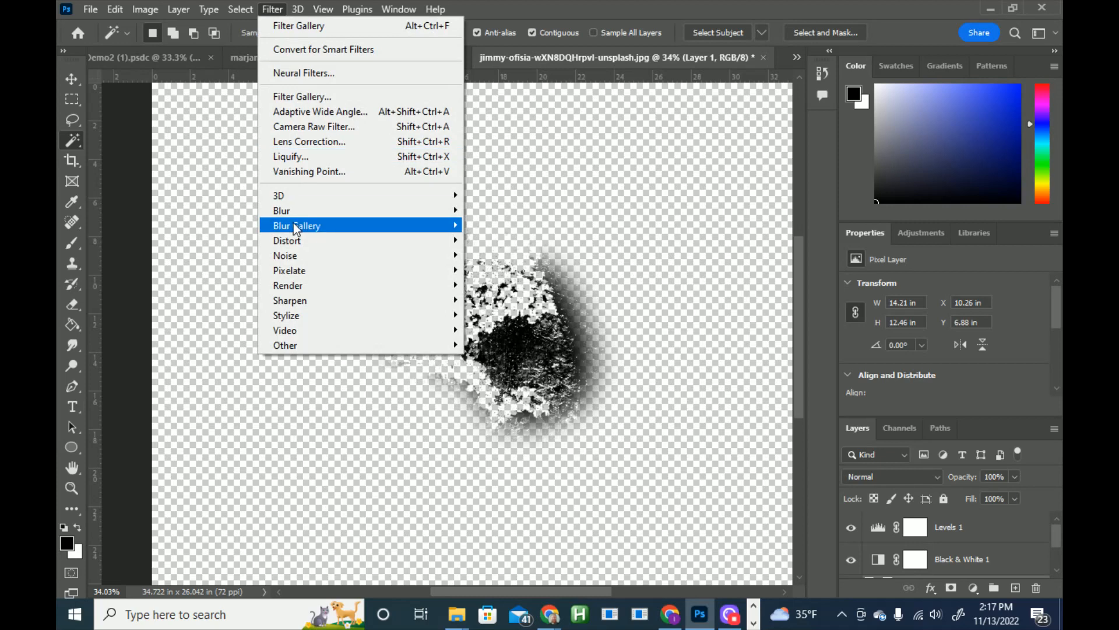
click(301, 96)
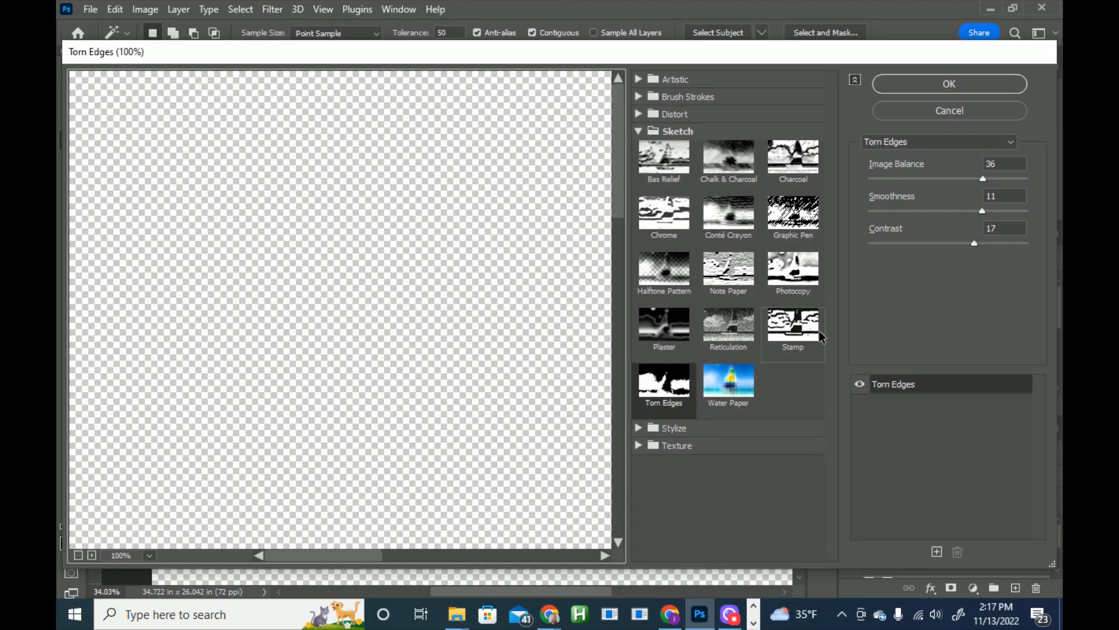
click(793, 215)
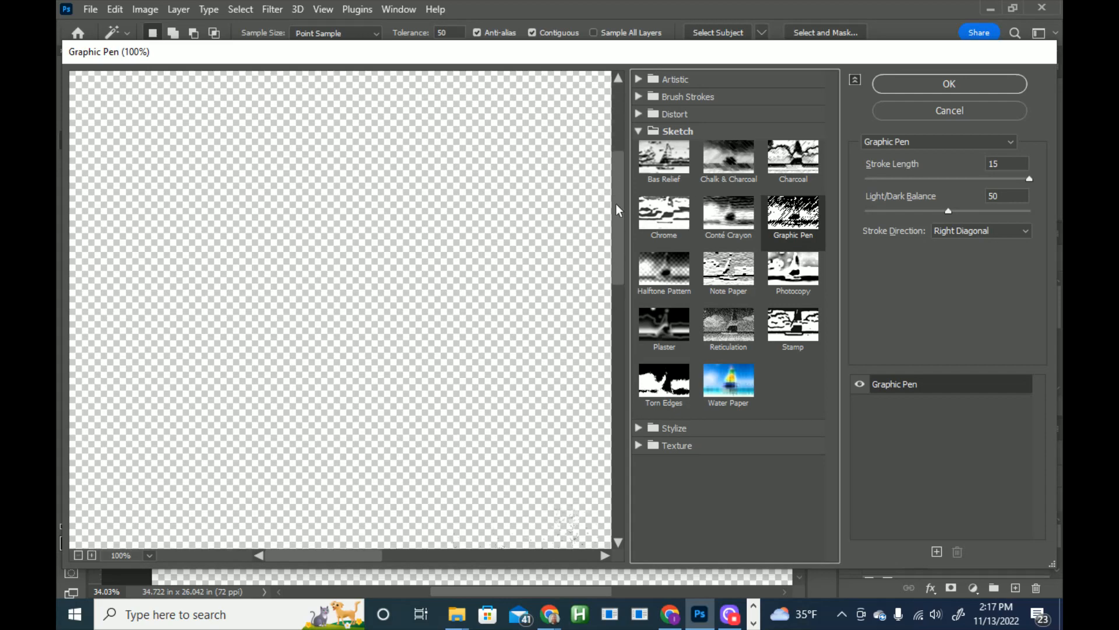
drag(619, 210, 619, 314)
drag(300, 558, 366, 565)
scroll(486, 496, down, 3)
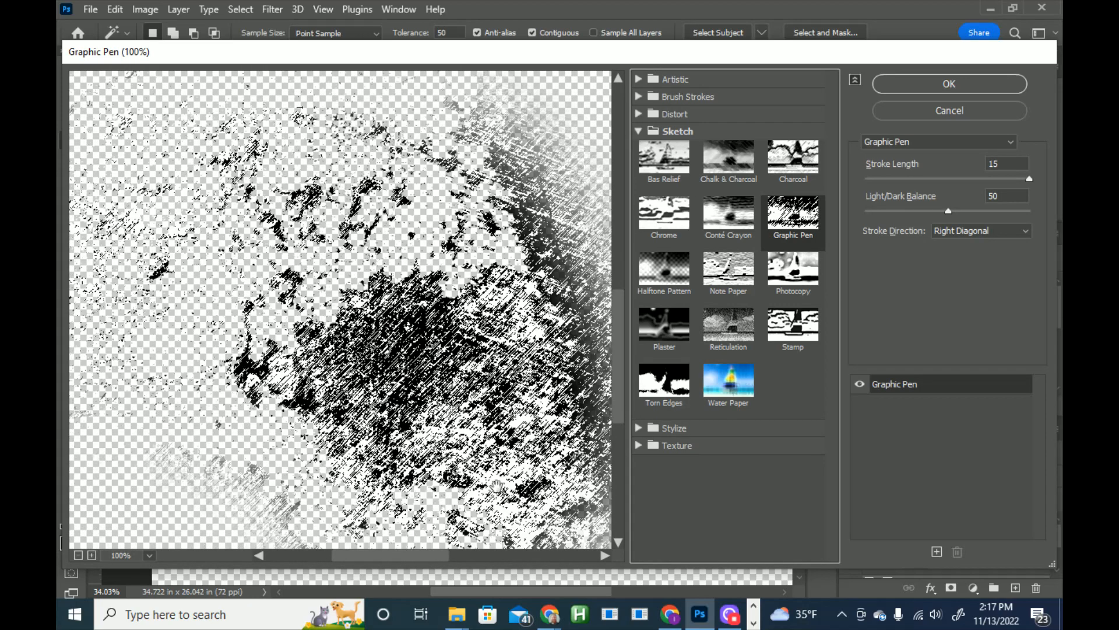
click(963, 86)
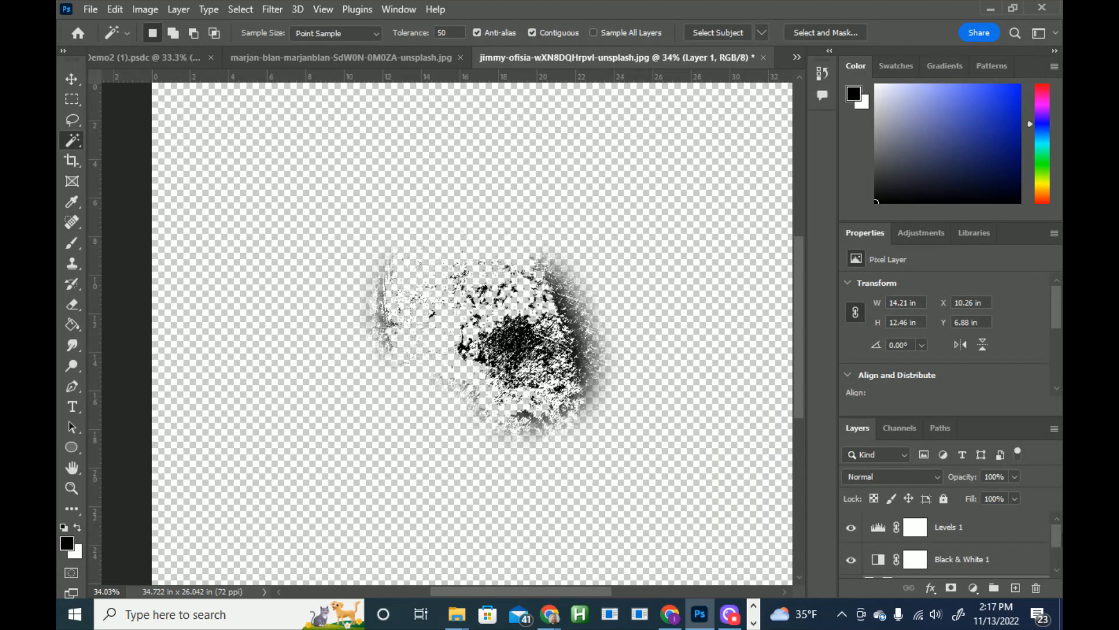
Step: Merge the visible adjustment layers with Layer 1, and toggle the merged layer's visibility to check it
mouse_move(1060, 539)
mouse_down()
mouse_move(1059, 559)
mouse_move(1057, 510)
mouse_move(1057, 559)
mouse_up()
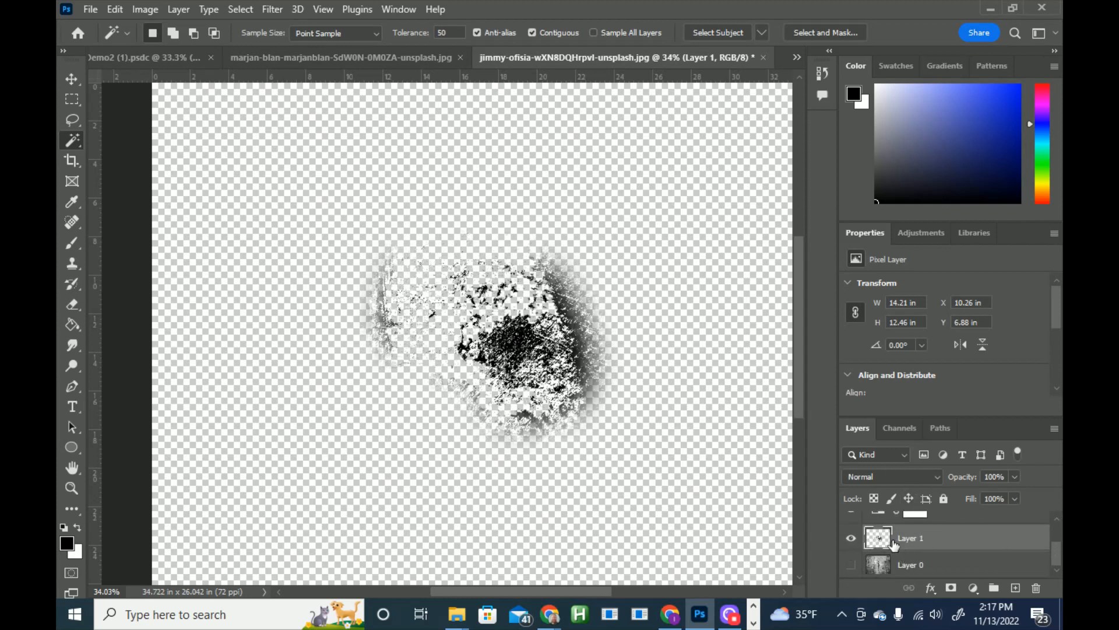
key(ctrl+shift+e)
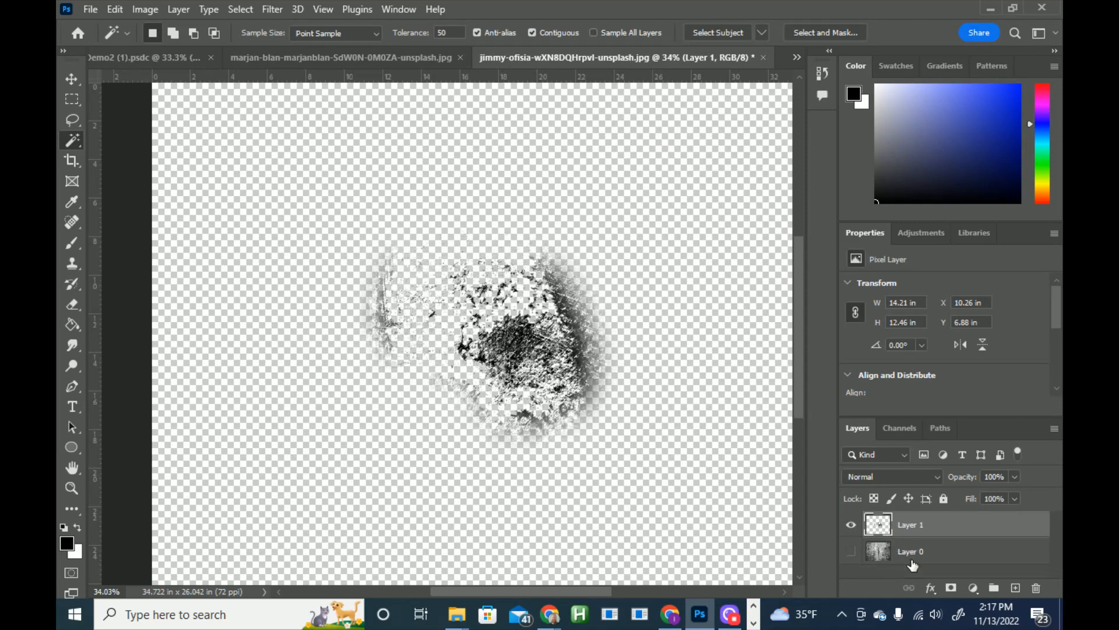
click(851, 526)
click(850, 527)
Step: Define the merged texture patch as a brush preset named Texture
click(145, 8)
mouse_move(115, 9)
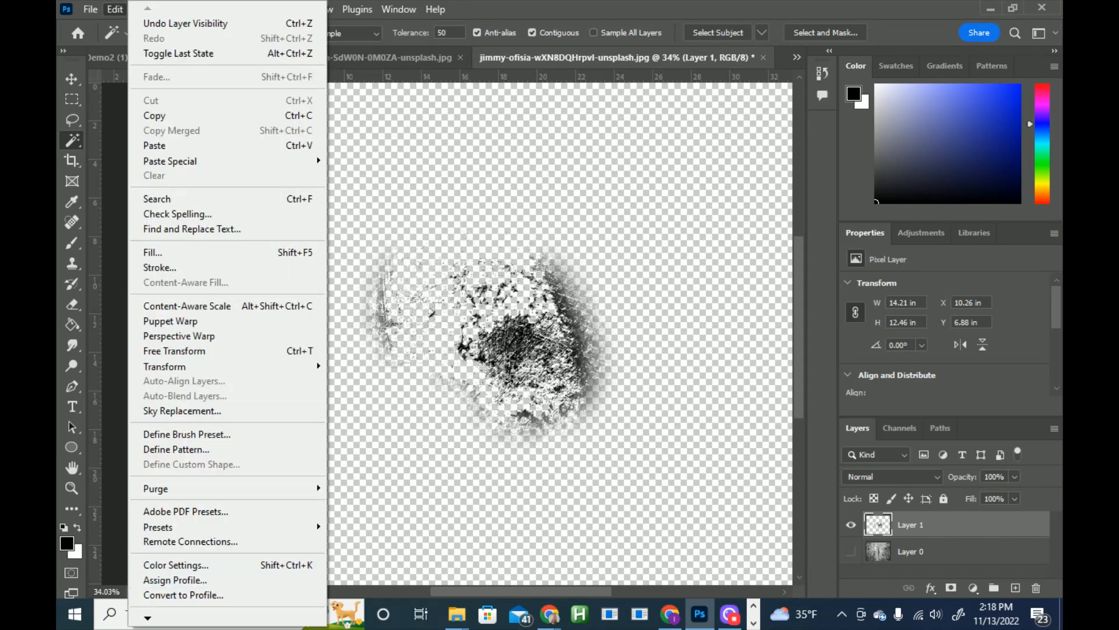
click(200, 435)
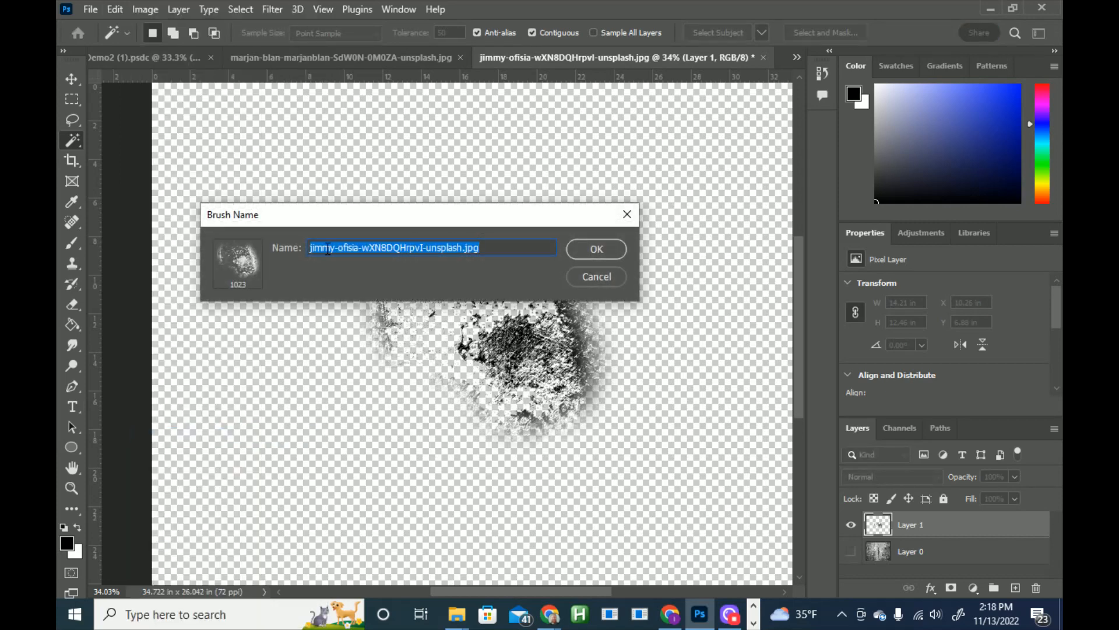
text(Texture)
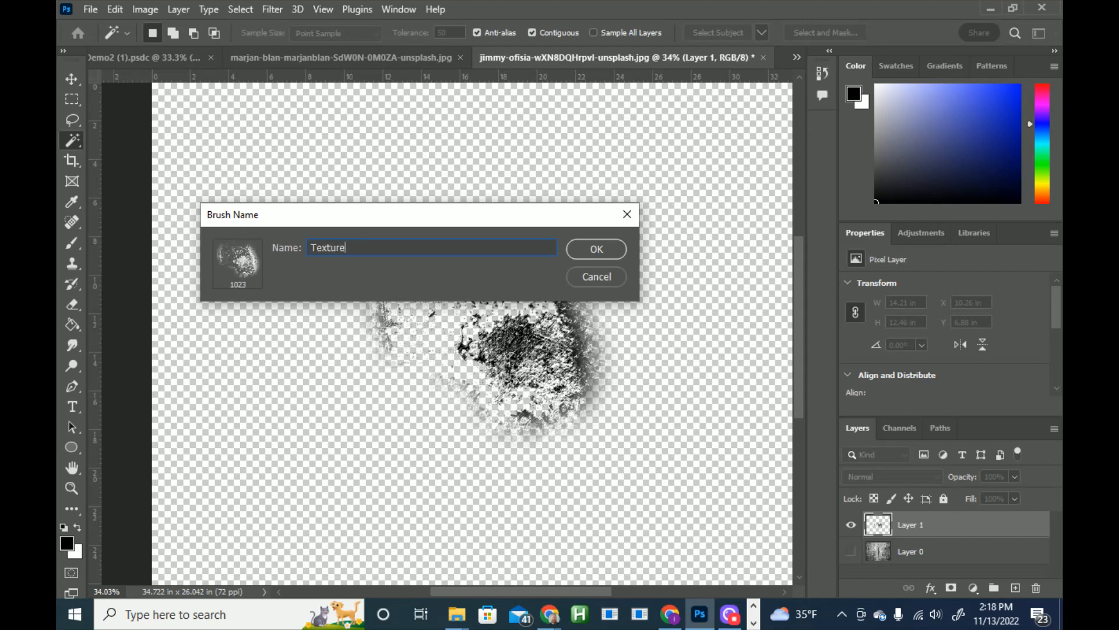
click(601, 249)
Step: Stamp the Texture brush in black once at the upper right and once at the upper left of the patch
key(b)
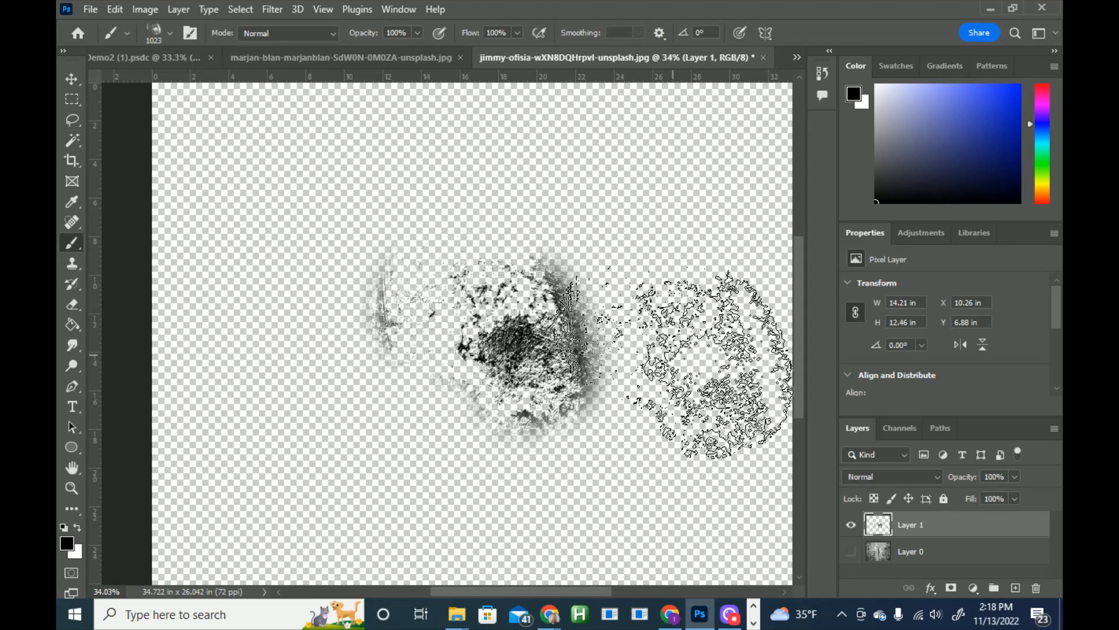
click(639, 219)
click(280, 199)
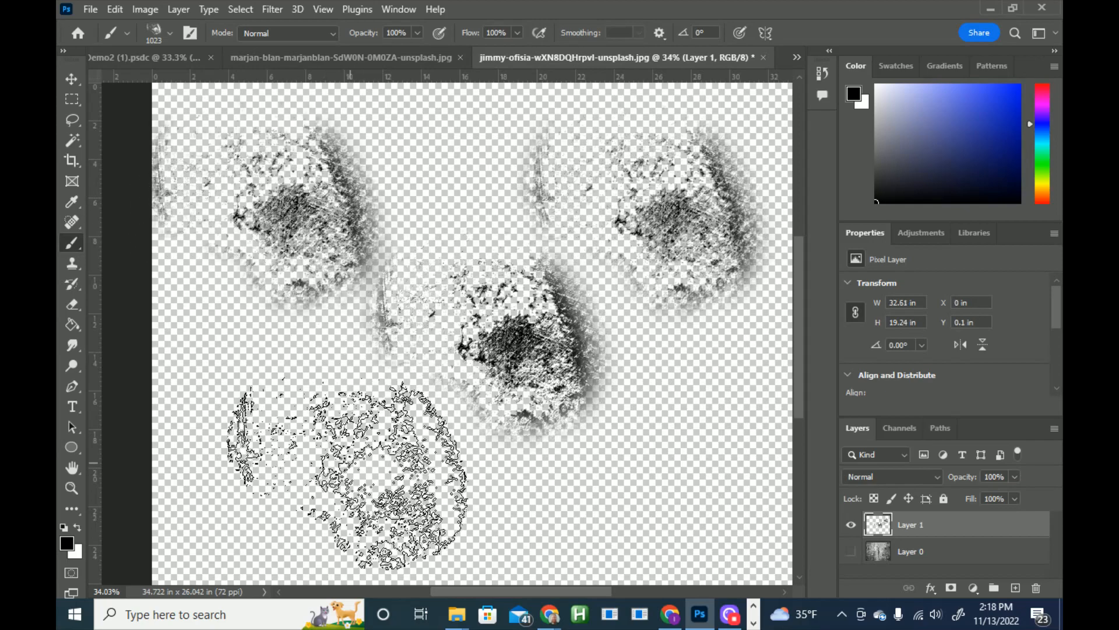
Step: Stamp the texture brush at the lower left of the canvas, then once near the top centre with its angle set to -71°
click(306, 402)
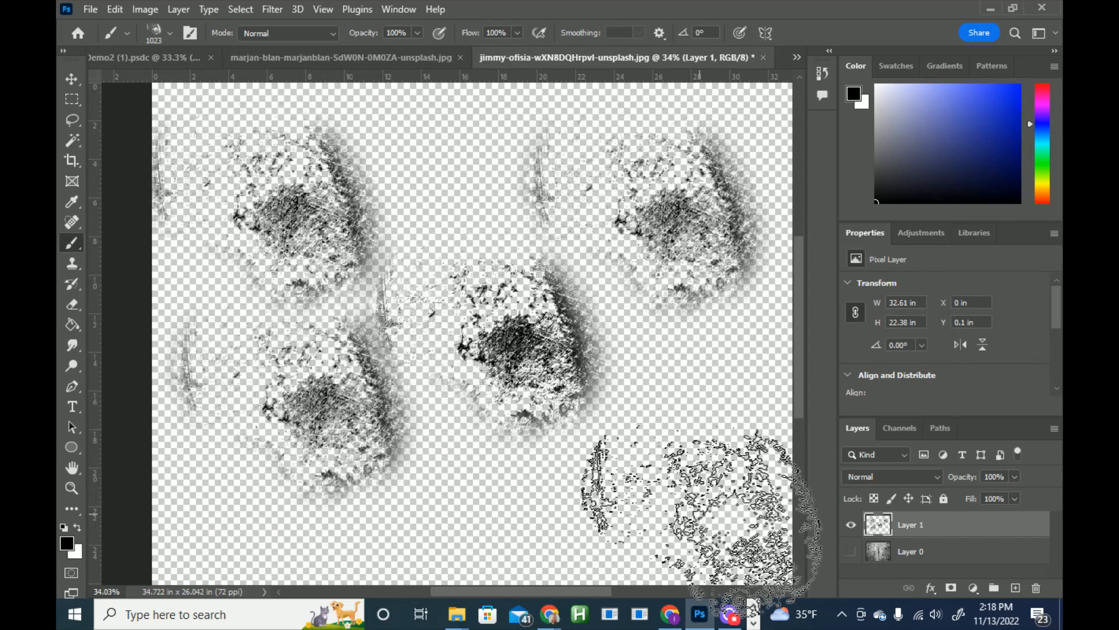
click(170, 34)
drag(128, 95, 119, 114)
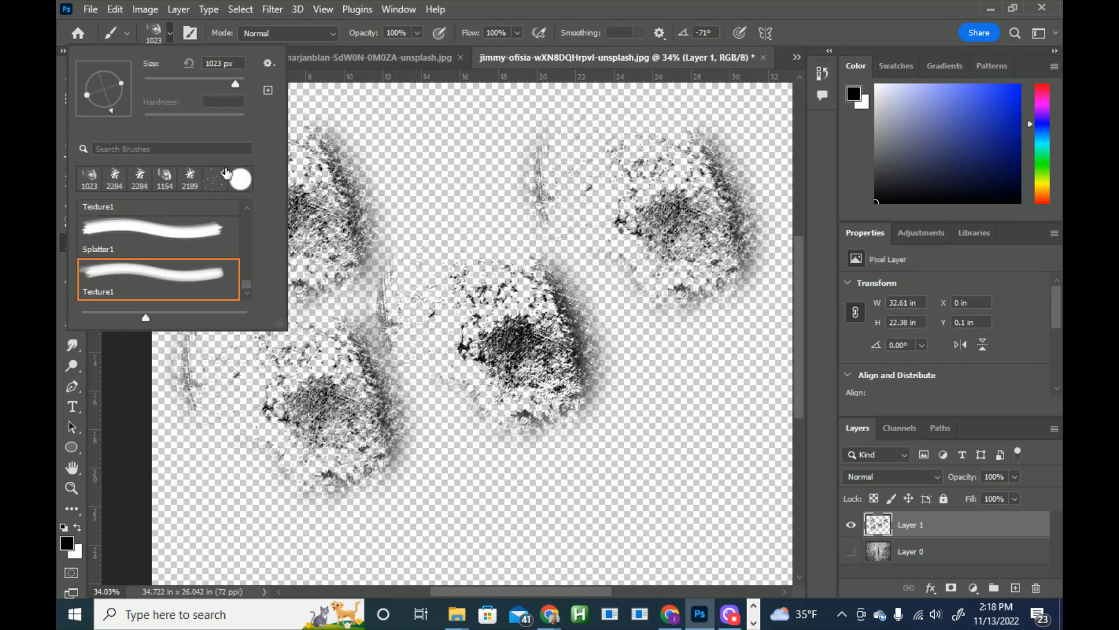
click(425, 227)
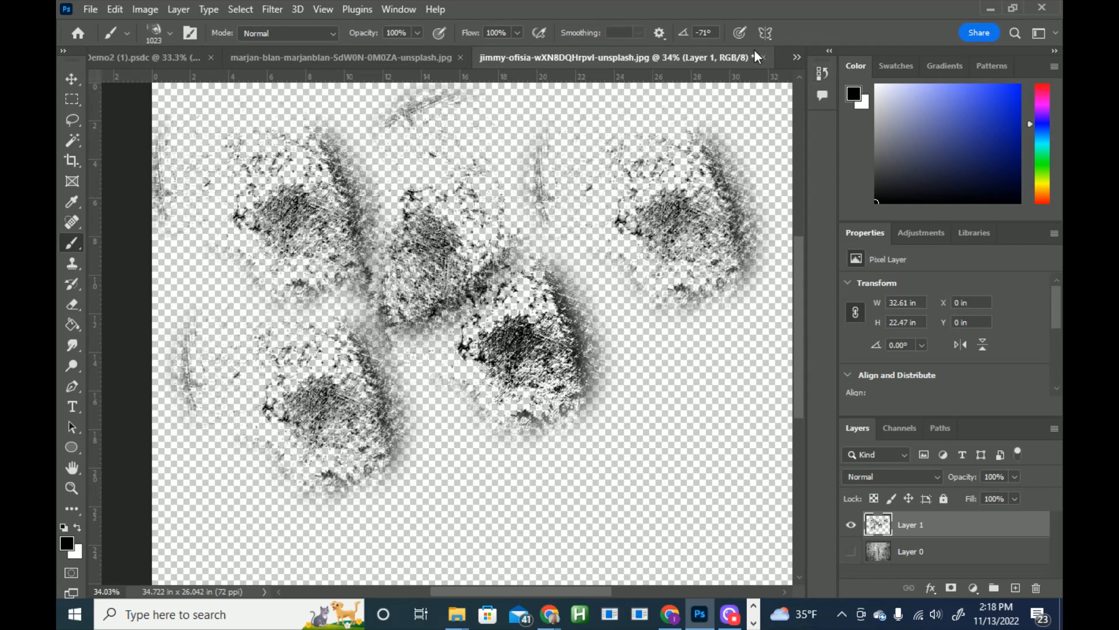
Step: Enable Shape Dynamics and Scattering for the texture brush, setting Size Jitter to 13% and Angle Jitter to 29%
click(398, 9)
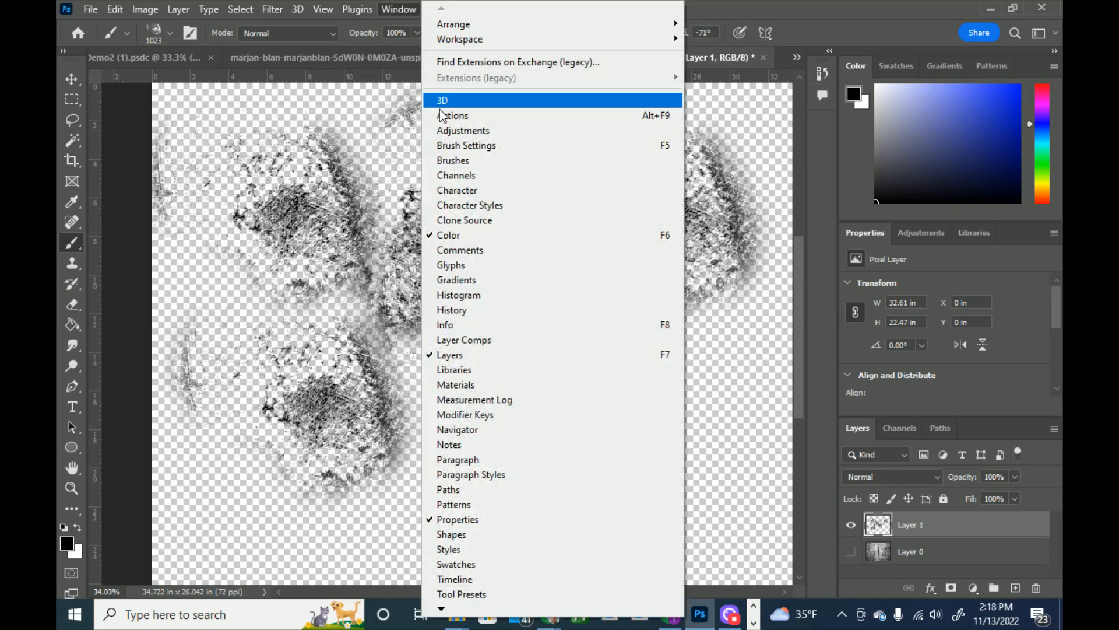
click(457, 146)
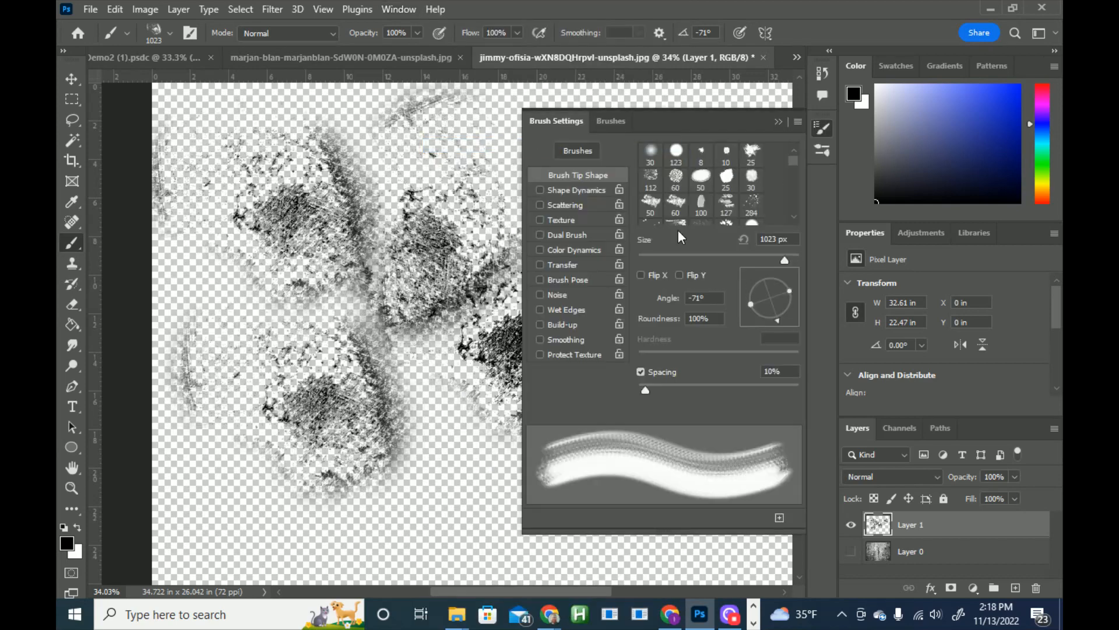
click(563, 190)
click(561, 204)
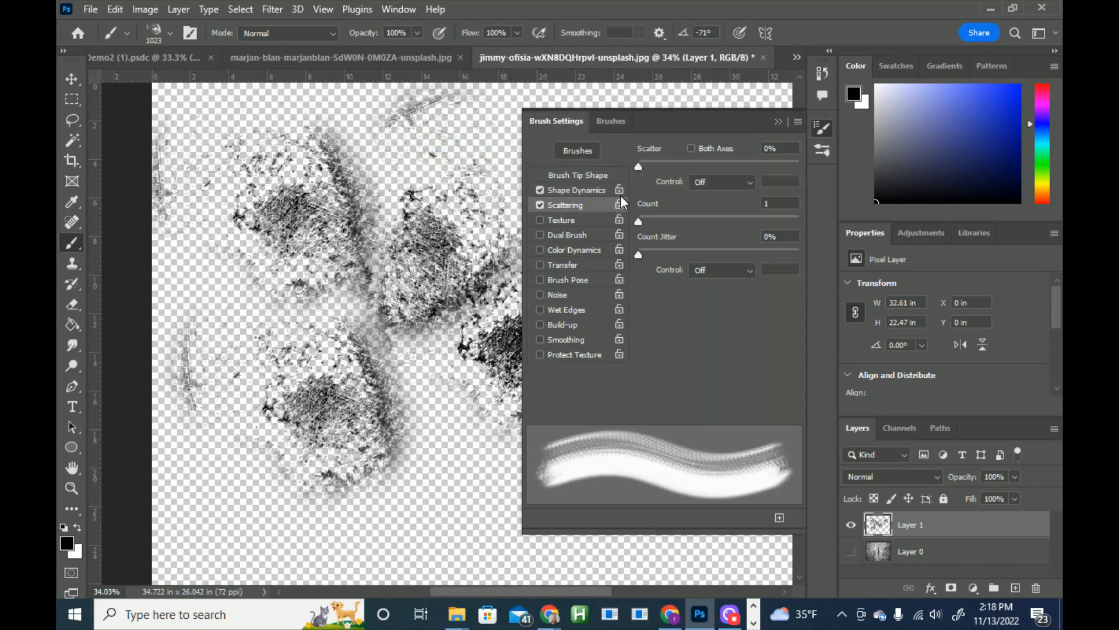
click(560, 187)
drag(639, 165, 659, 165)
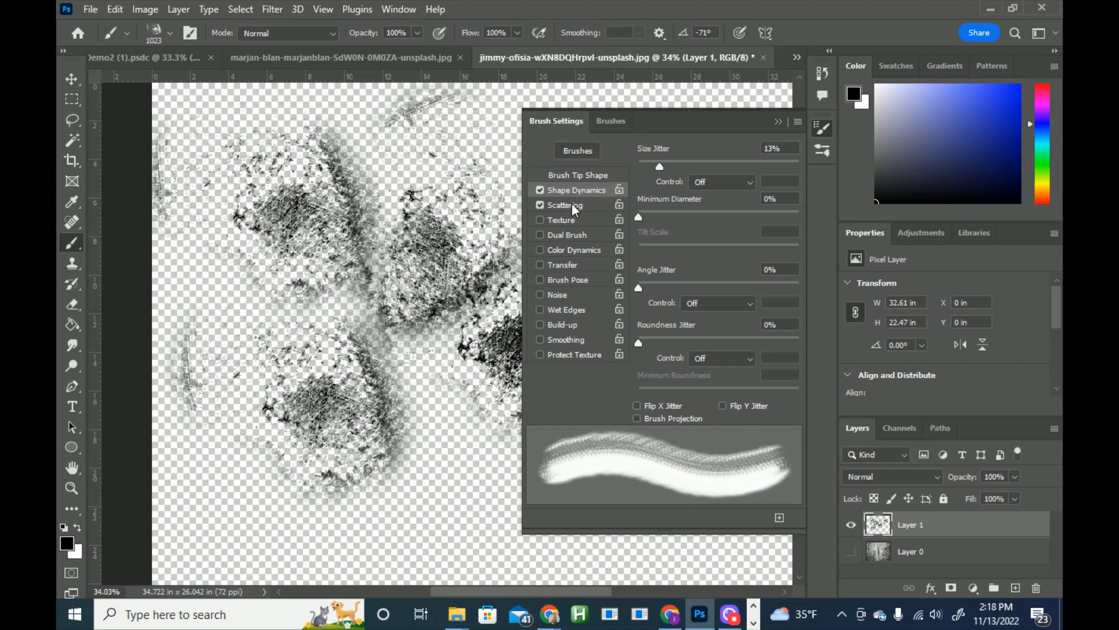
drag(638, 286, 681, 286)
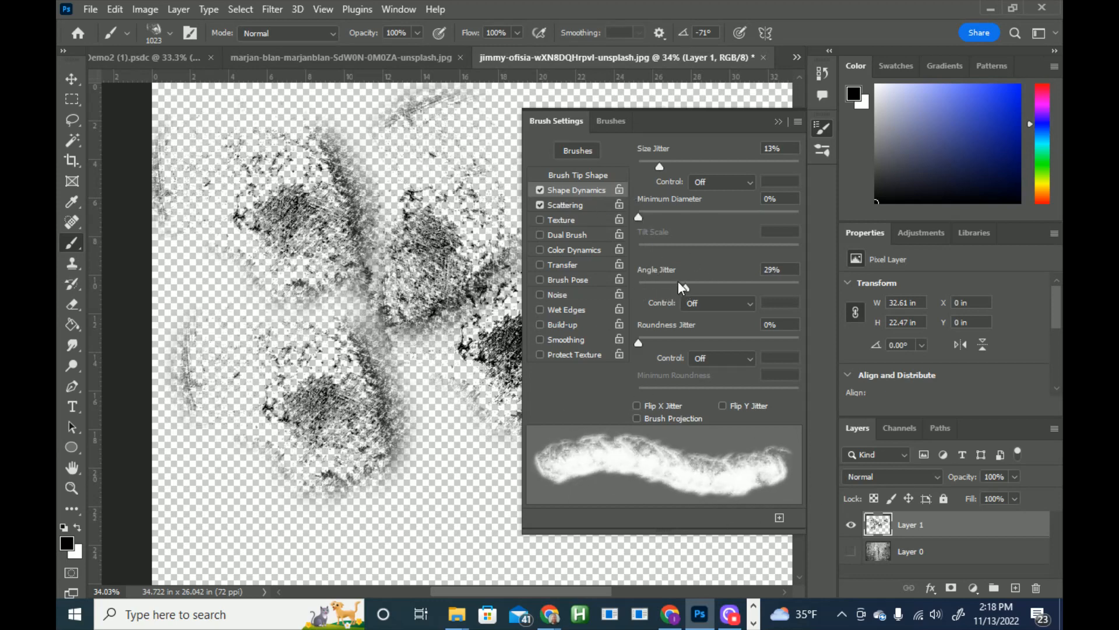
Step: Set the brush's scattering Count Jitter to 8%, keep Count at 1, and increase the Scatter amount
click(590, 209)
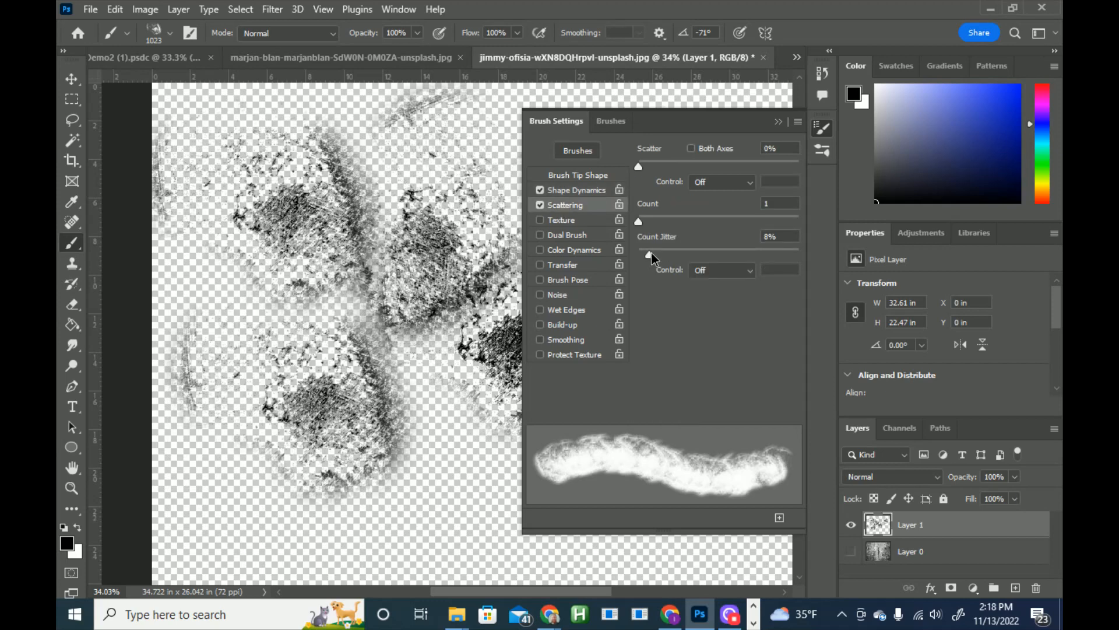
mouse_move(639, 222)
mouse_down()
mouse_move(681, 221)
mouse_move(636, 221)
mouse_up()
drag(637, 166, 668, 167)
Step: Set the brush's Minimum Diameter to 8% and Size Jitter to 71%, and collapse the brush settings
click(583, 190)
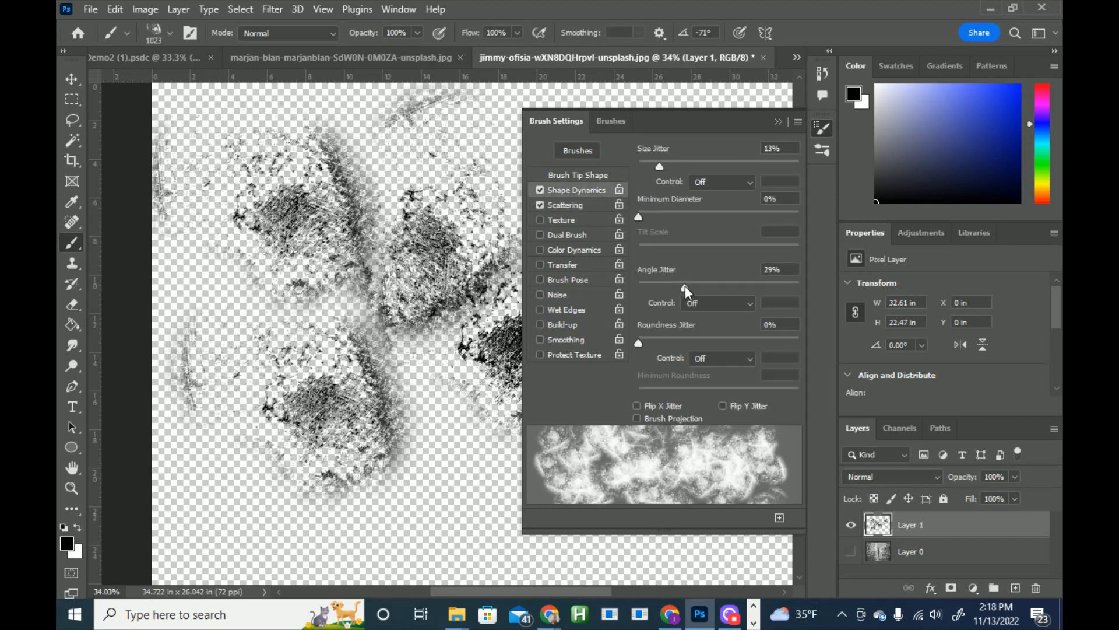
drag(639, 217, 652, 215)
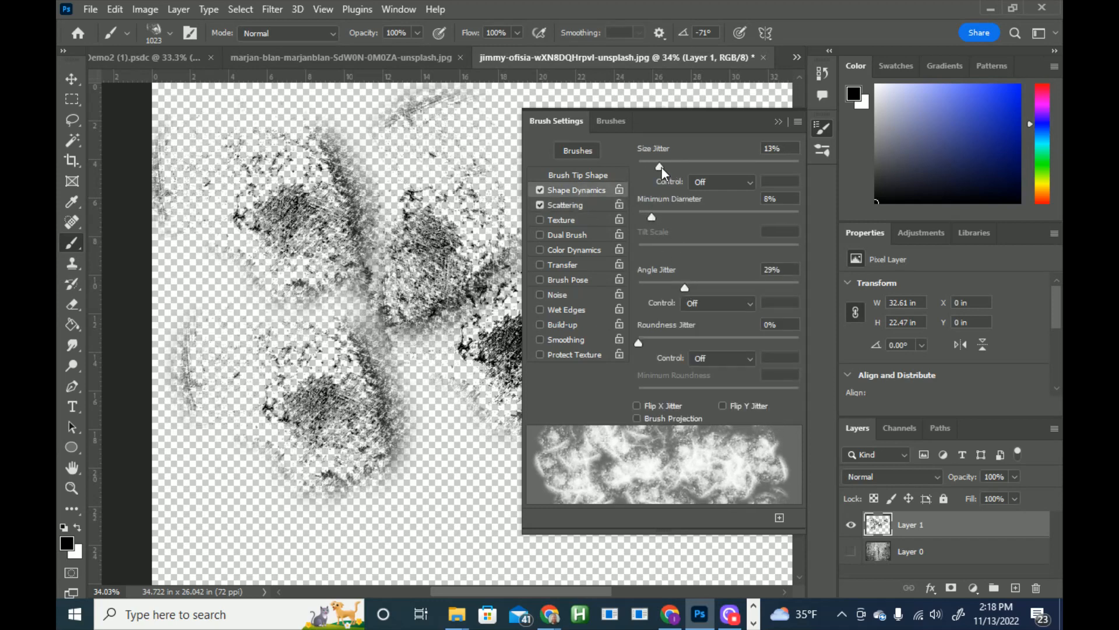
drag(661, 167, 753, 166)
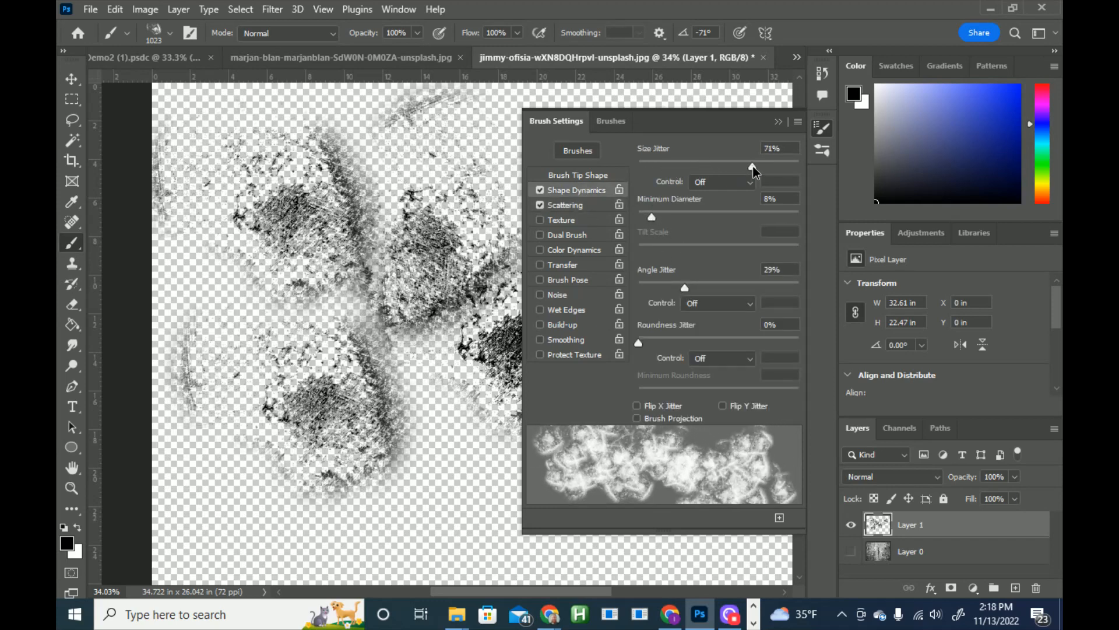
click(824, 128)
Step: Paint black strokes with the scattered texture brush across the whole canvas on Layer 1 until it is largely covered
click(666, 415)
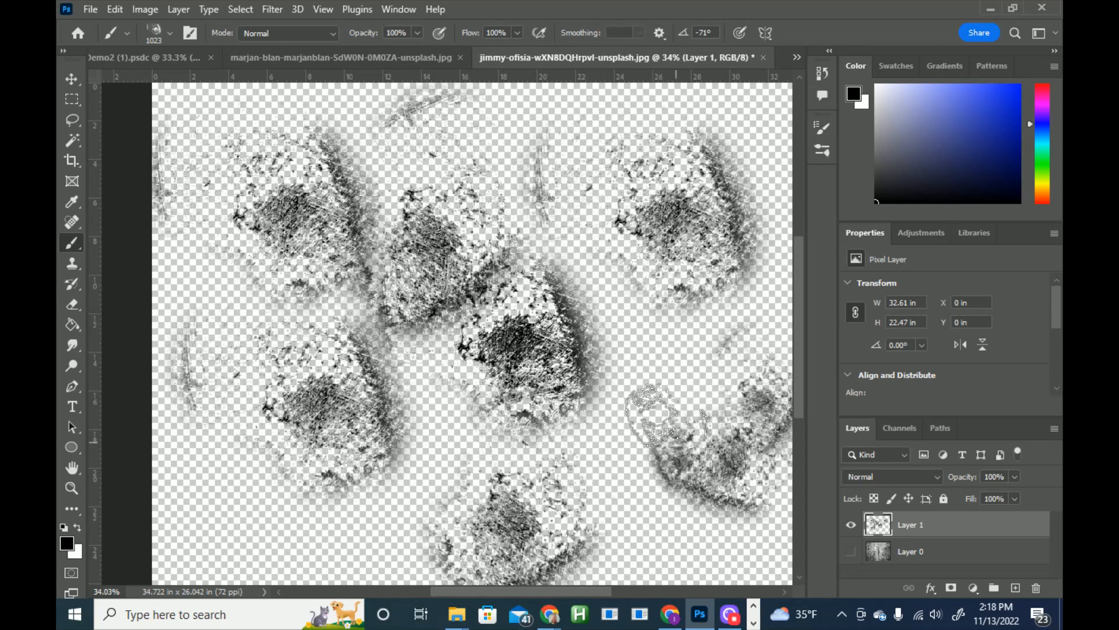
mouse_move(664, 415)
mouse_down()
mouse_move(581, 339)
mouse_move(512, 368)
mouse_move(400, 360)
mouse_move(258, 242)
mouse_move(217, 328)
mouse_move(306, 461)
mouse_move(448, 510)
mouse_move(605, 477)
mouse_move(678, 324)
mouse_move(666, 194)
mouse_move(456, 134)
mouse_move(274, 146)
mouse_move(225, 316)
mouse_move(286, 453)
mouse_move(387, 510)
mouse_move(573, 558)
mouse_move(702, 550)
mouse_move(743, 436)
mouse_move(710, 525)
mouse_move(710, 178)
mouse_move(654, 154)
mouse_move(699, 153)
mouse_move(633, 137)
mouse_move(622, 121)
mouse_move(508, 146)
mouse_move(508, 129)
mouse_move(500, 138)
mouse_move(658, 211)
mouse_move(593, 161)
mouse_move(638, 186)
mouse_move(722, 267)
mouse_move(734, 303)
mouse_move(710, 421)
mouse_move(715, 472)
mouse_up()
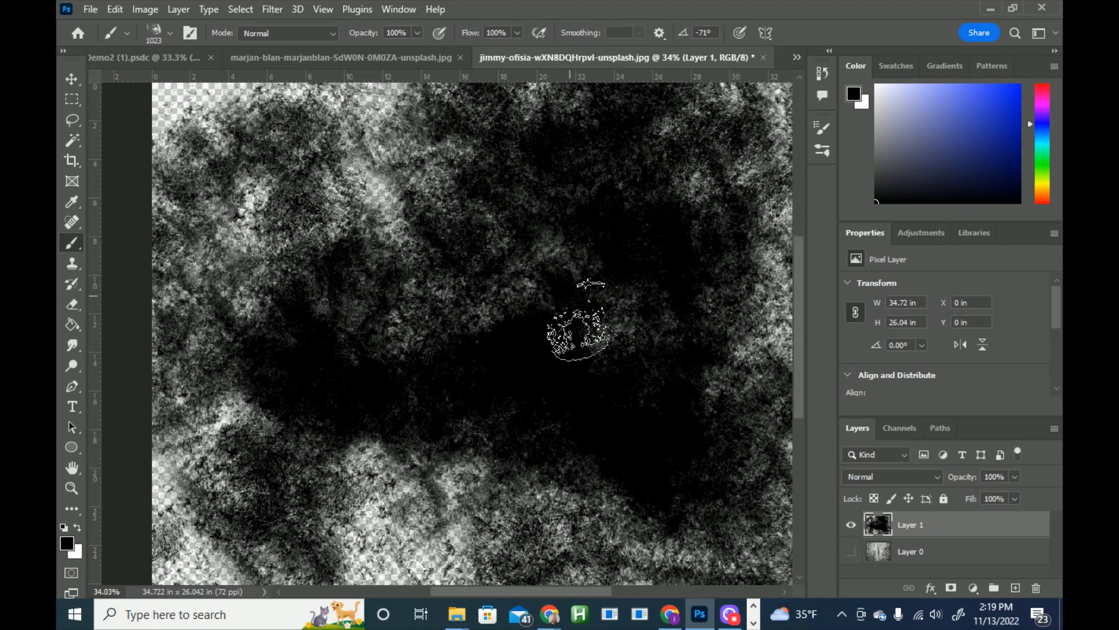
scroll(580, 322, right, 1)
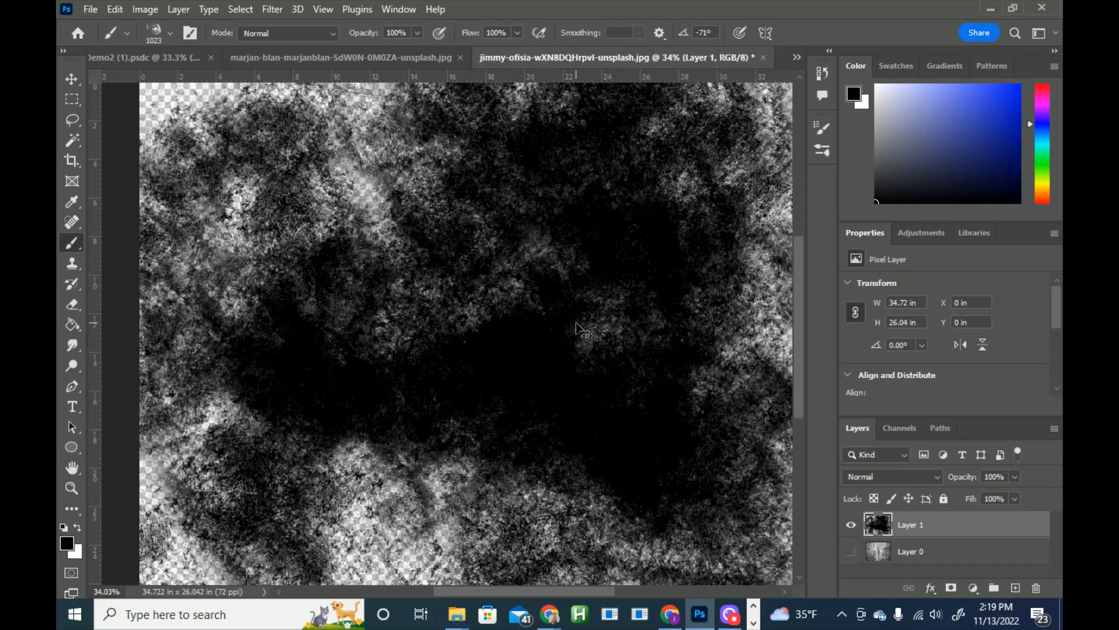
scroll(576, 331, down, 3)
scroll(576, 331, up, 2)
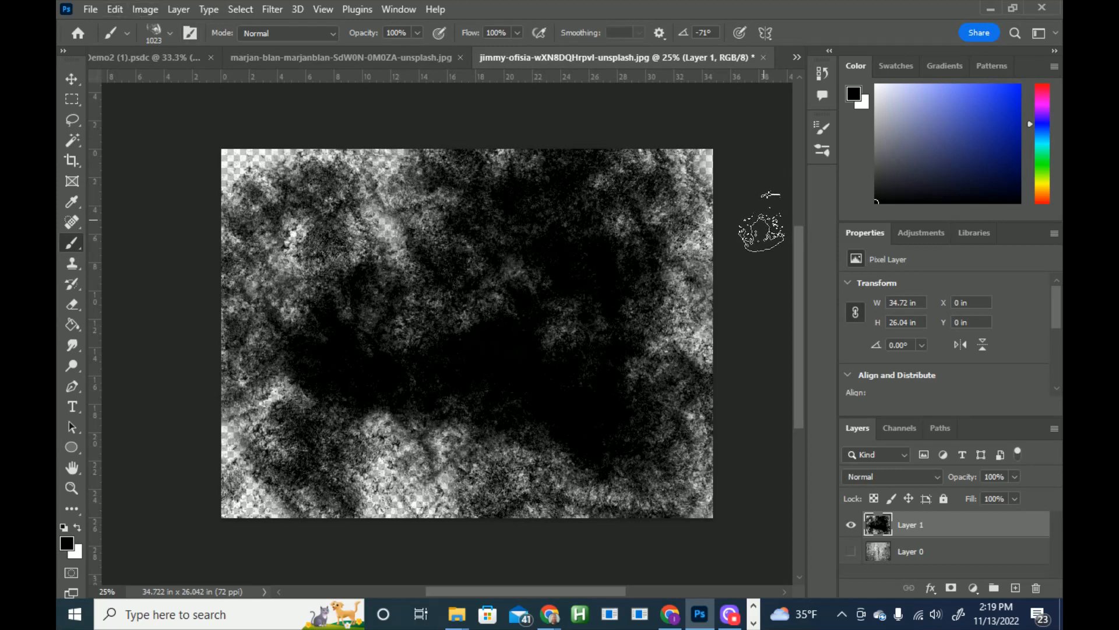
click(992, 8)
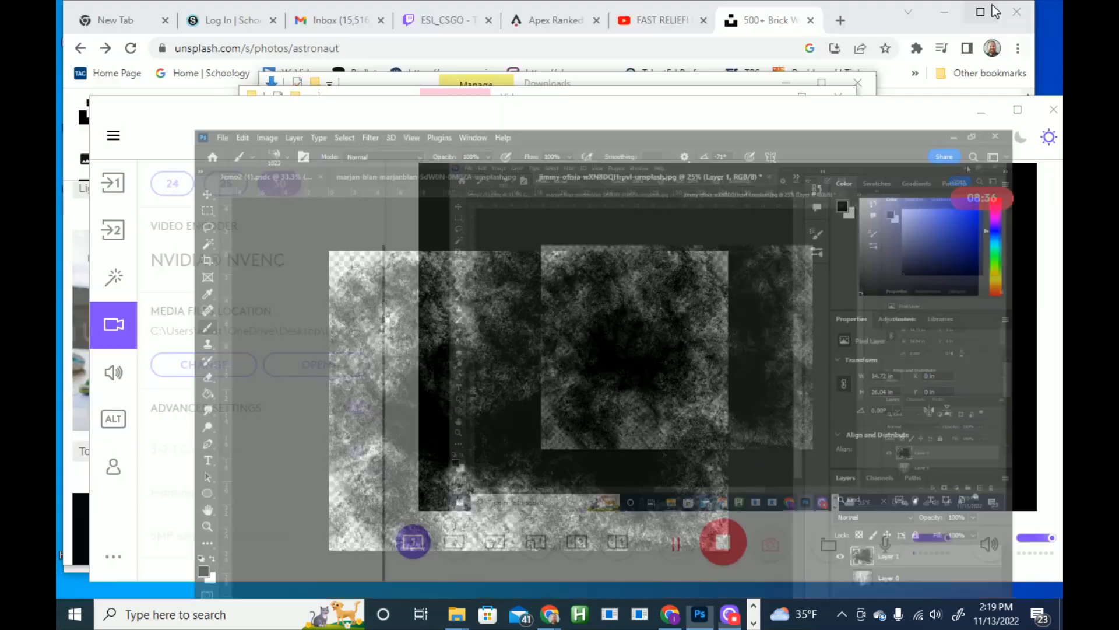